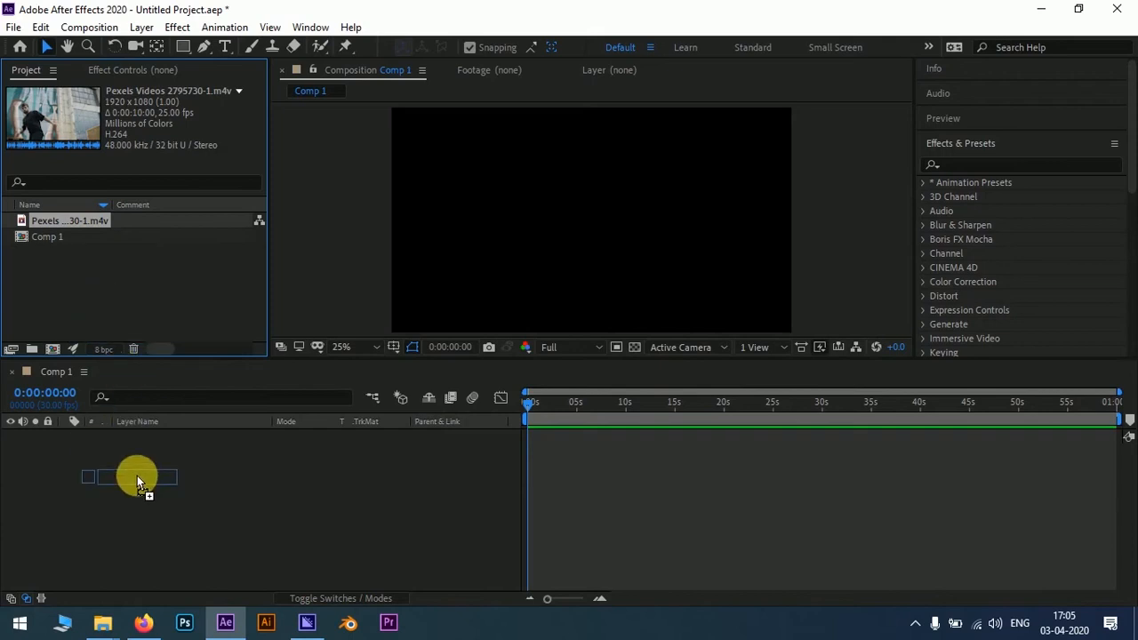
# - Add the Pexels video to Comp 1 and open its layer for painting
pyautogui.click(279, 500)
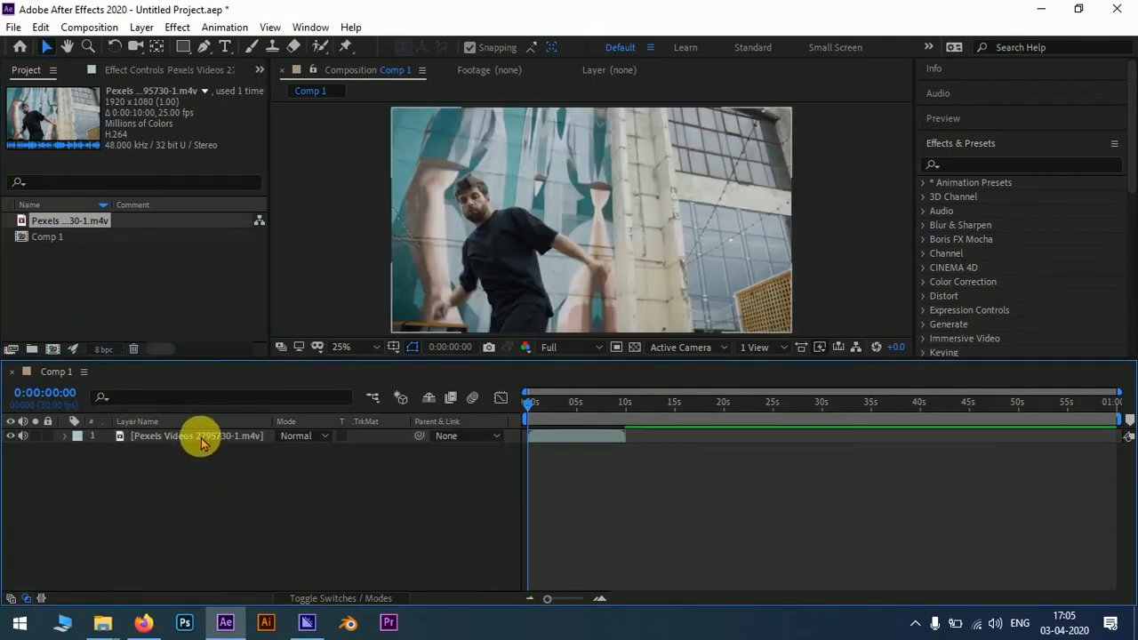
pyautogui.click(201, 444)
pyautogui.doubleClick(201, 444)
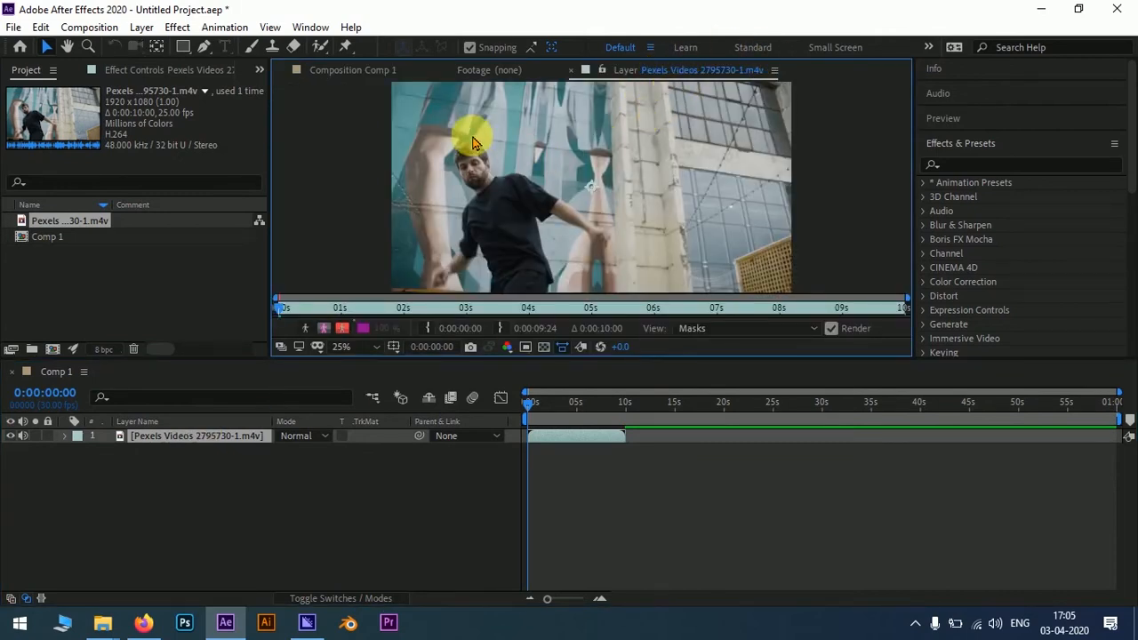
# - Activate the Brush tool and set the foreground paint colour to red
pyautogui.click(254, 49)
pyautogui.scroll(-2, 1028, 227)
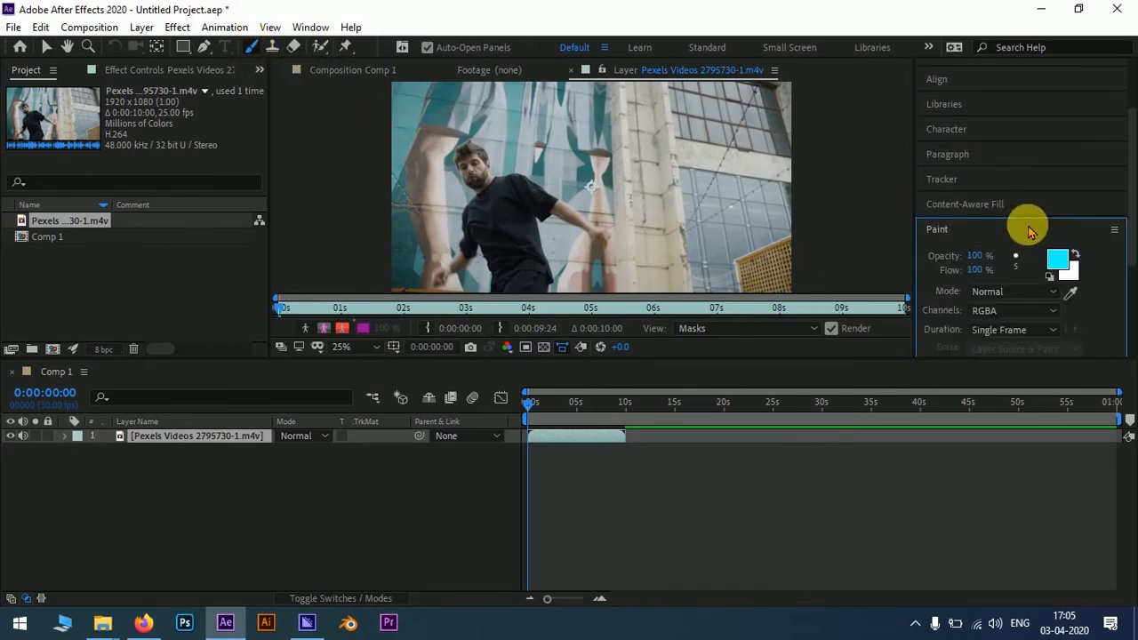
pyautogui.scroll(-2, 1029, 231)
pyautogui.scroll(2, 990, 216)
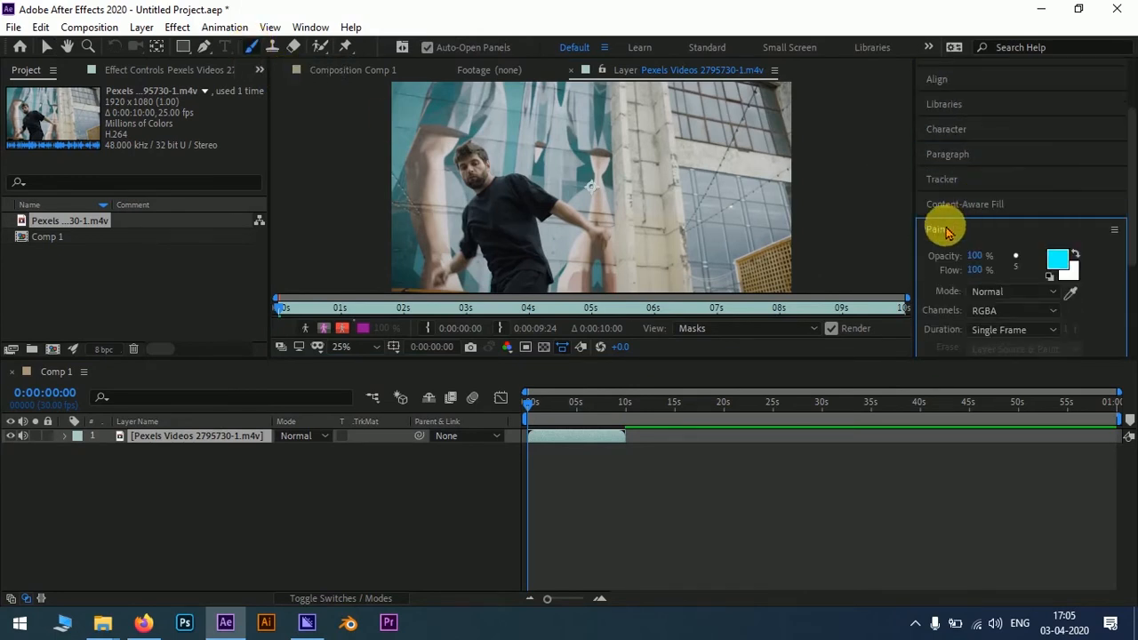
pyautogui.click(1057, 259)
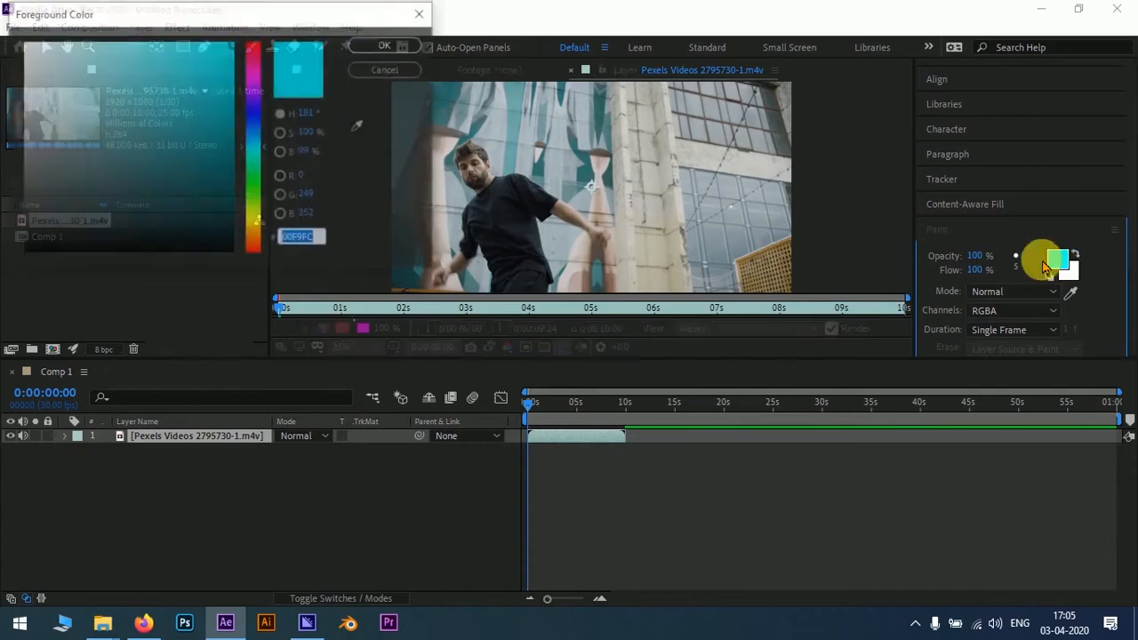
pyautogui.moveTo(241, 187)
pyautogui.mouseDown()
pyautogui.moveTo(254, 83)
pyautogui.moveTo(254, 229)
pyautogui.moveTo(270, 37)
pyautogui.mouseUp()
pyautogui.click(359, 41)
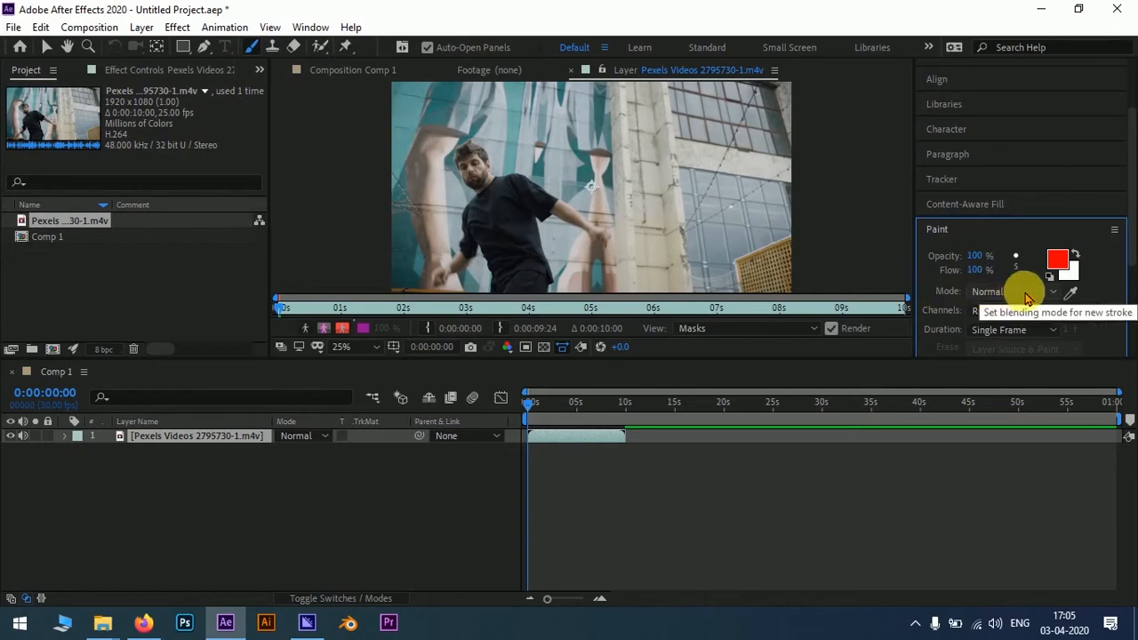
# - Set the brush stroke duration to Single Frame and expand the timeline's start to show individual frames
pyautogui.click(998, 330)
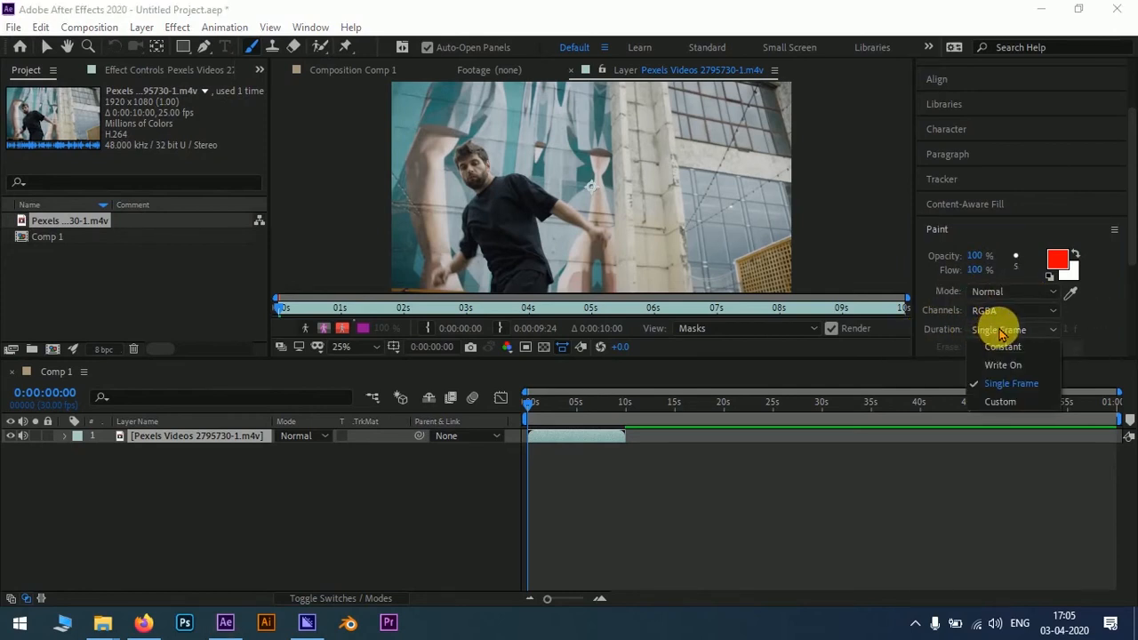
pyautogui.click(1024, 384)
pyautogui.scroll(5, 554, 470)
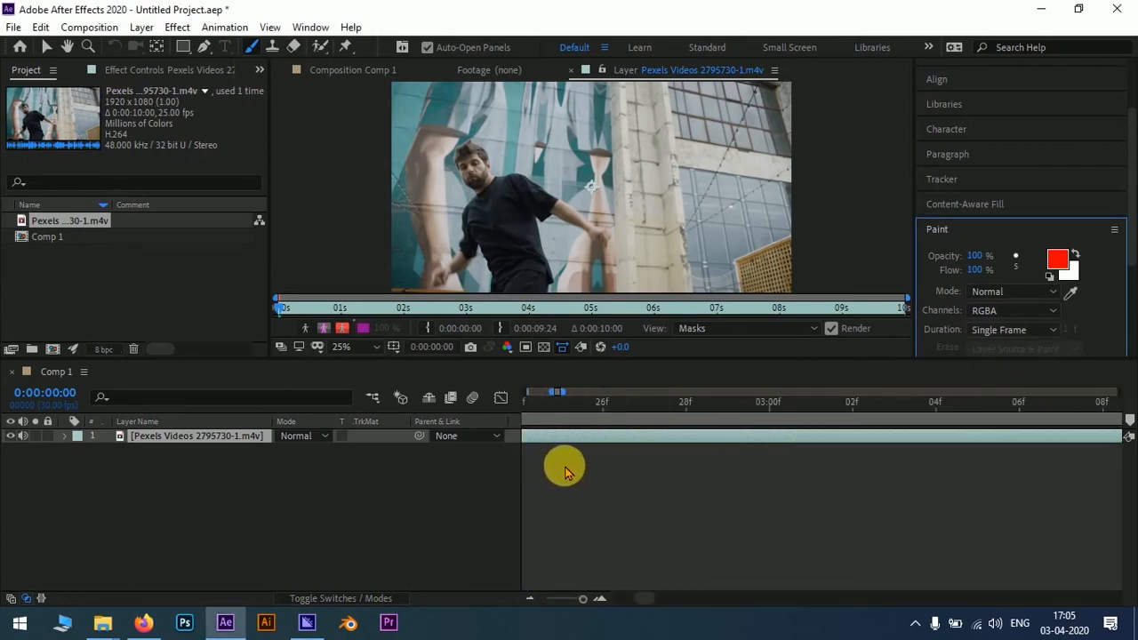
pyautogui.hscroll(-5, 614, 546)
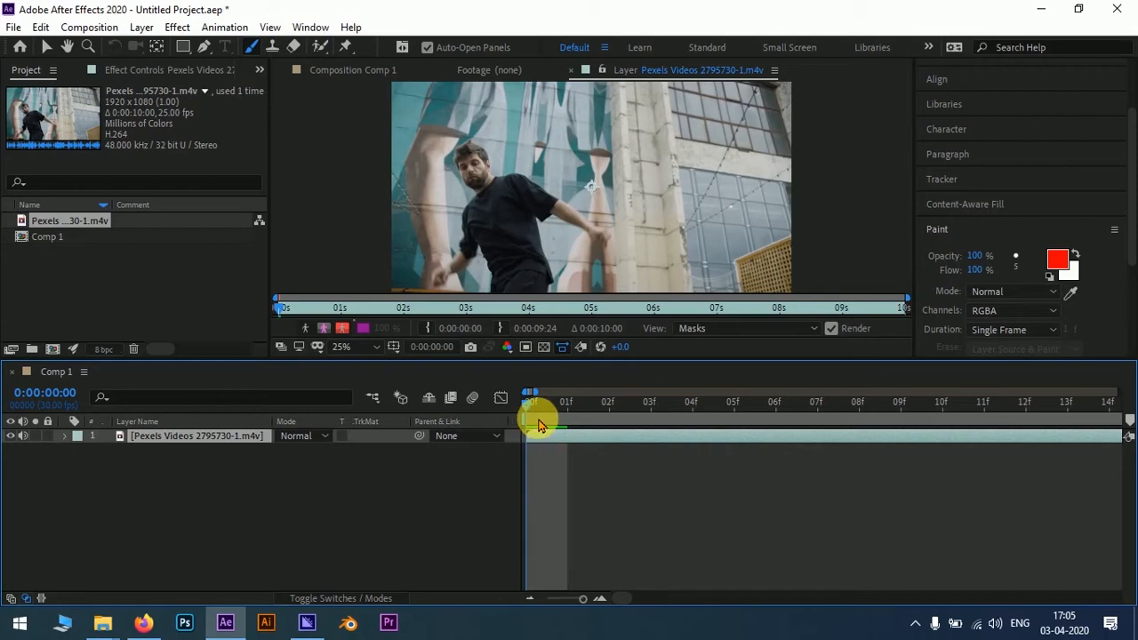
# - Examine the Brushes settings, including the brush tips, diameter, roundness, hardness and spacing
pyautogui.moveTo(1134, 227); pyautogui.dragTo(1125, 305)
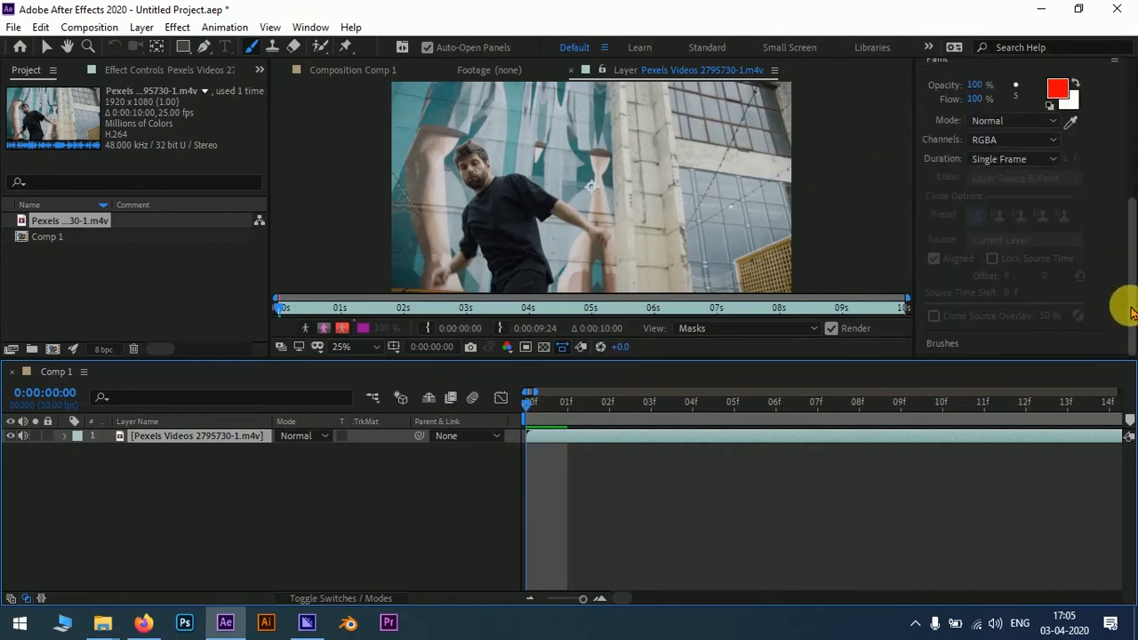
pyautogui.click(957, 346)
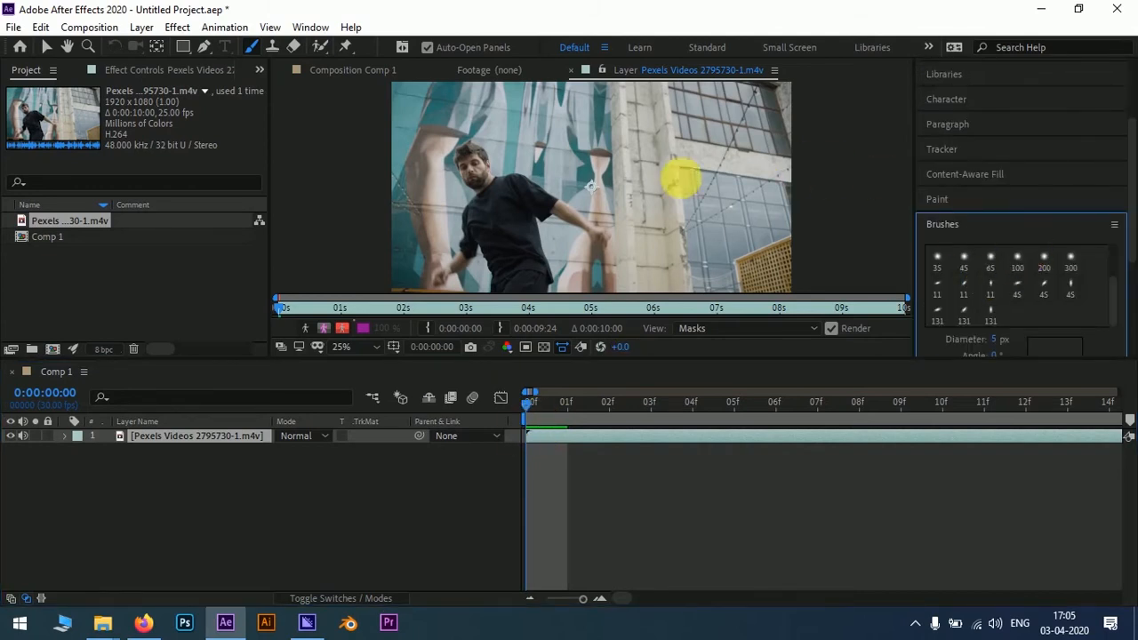
pyautogui.click(309, 28)
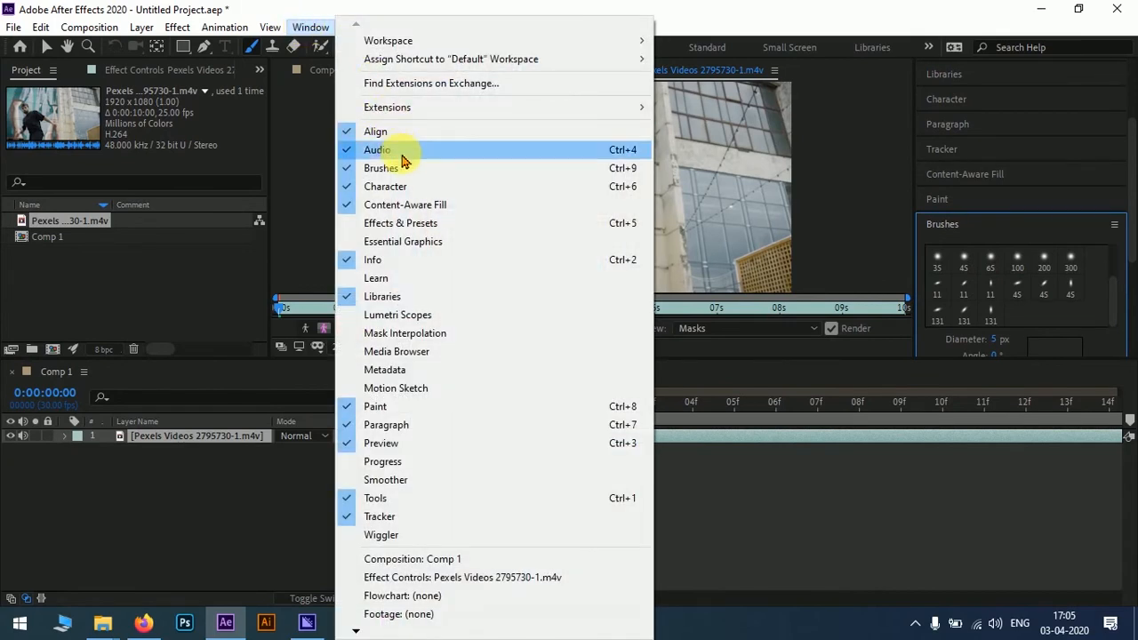
pyautogui.click(784, 25)
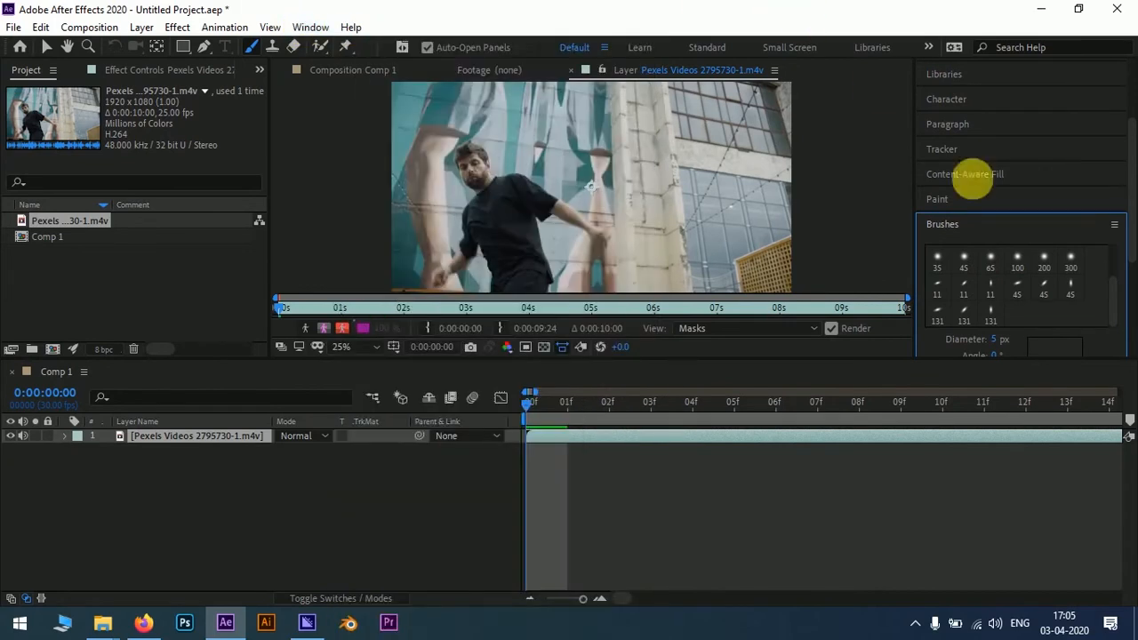
pyautogui.moveTo(1133, 256); pyautogui.dragTo(1118, 350)
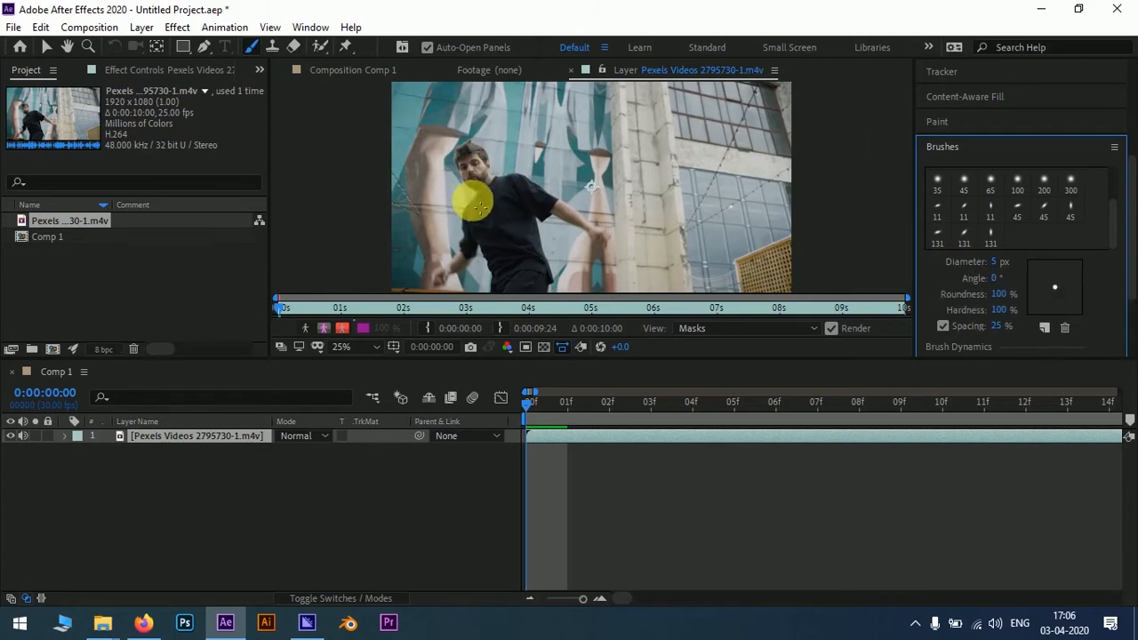
# - Paint the man's beard red on frame 0, outlining its edge and the mouth and filling the area between
pyautogui.scroll(1, 460, 185)
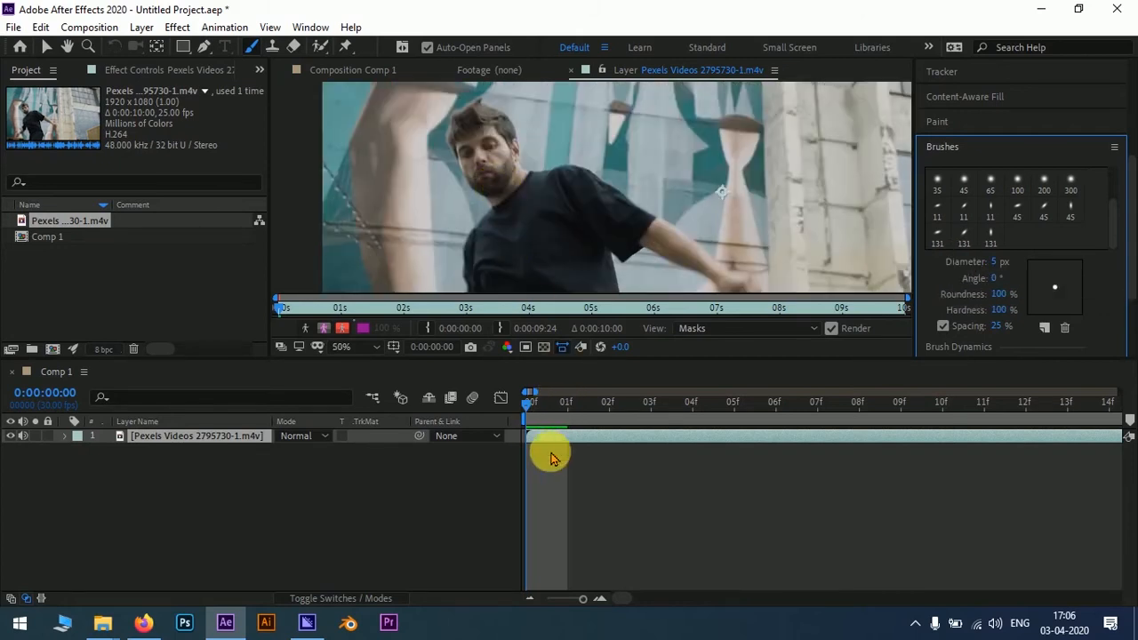
pyautogui.moveTo(524, 187); pyautogui.dragTo(554, 241)
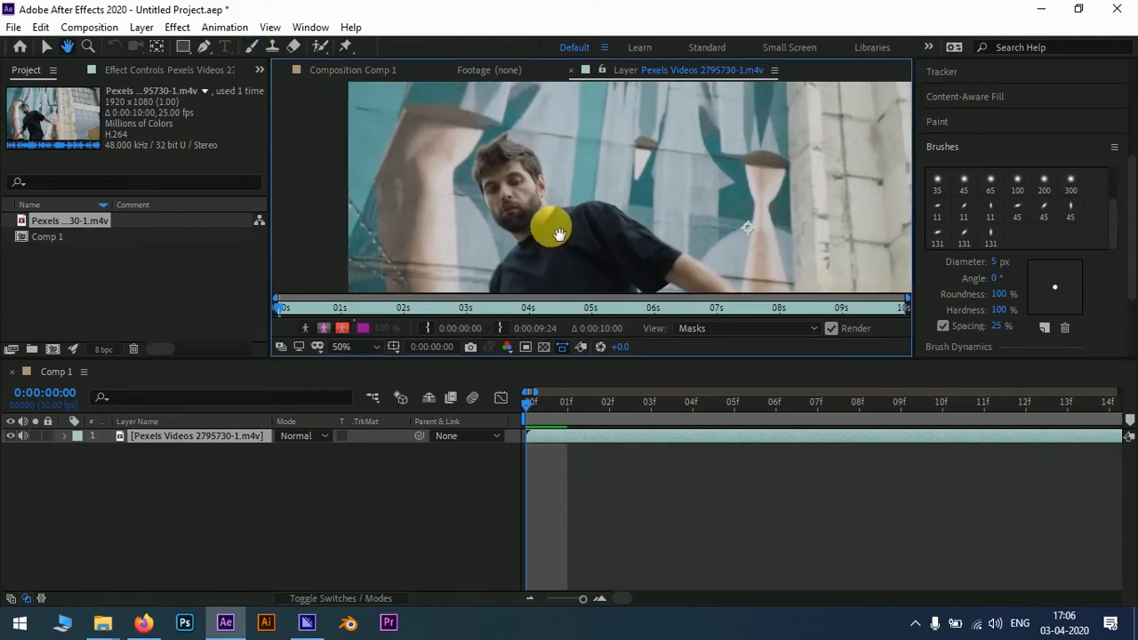
pyautogui.moveTo(549, 194)
pyautogui.mouseDown()
pyautogui.moveTo(527, 162)
pyautogui.moveTo(530, 188)
pyautogui.moveTo(611, 179)
pyautogui.moveTo(633, 231)
pyautogui.moveTo(617, 201)
pyautogui.mouseUp()
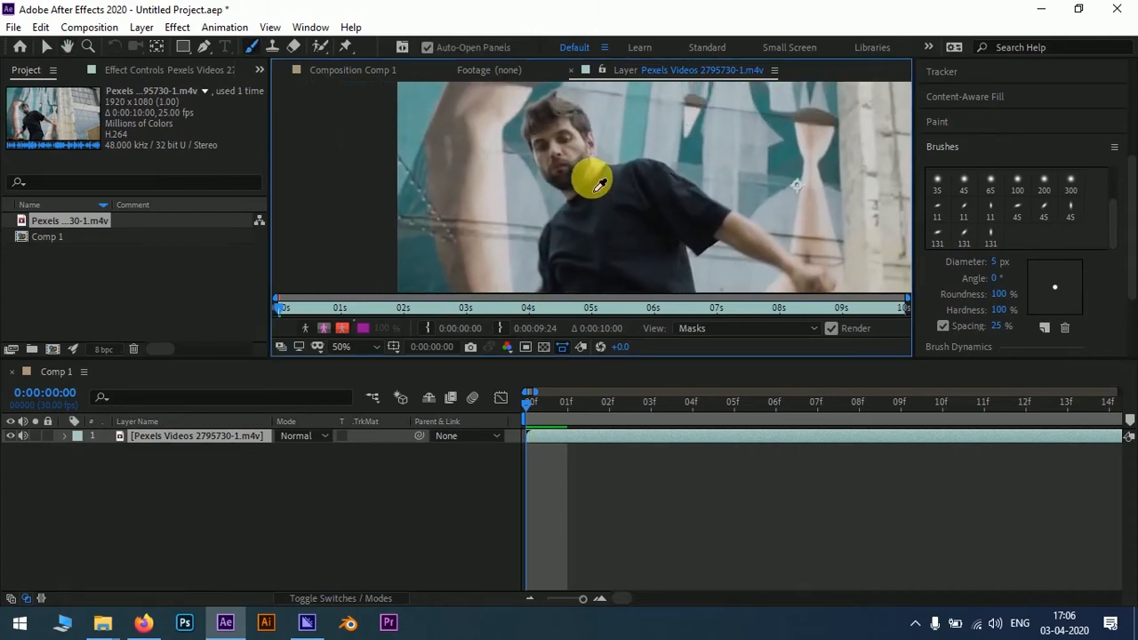
pyautogui.scroll(1, 565, 162)
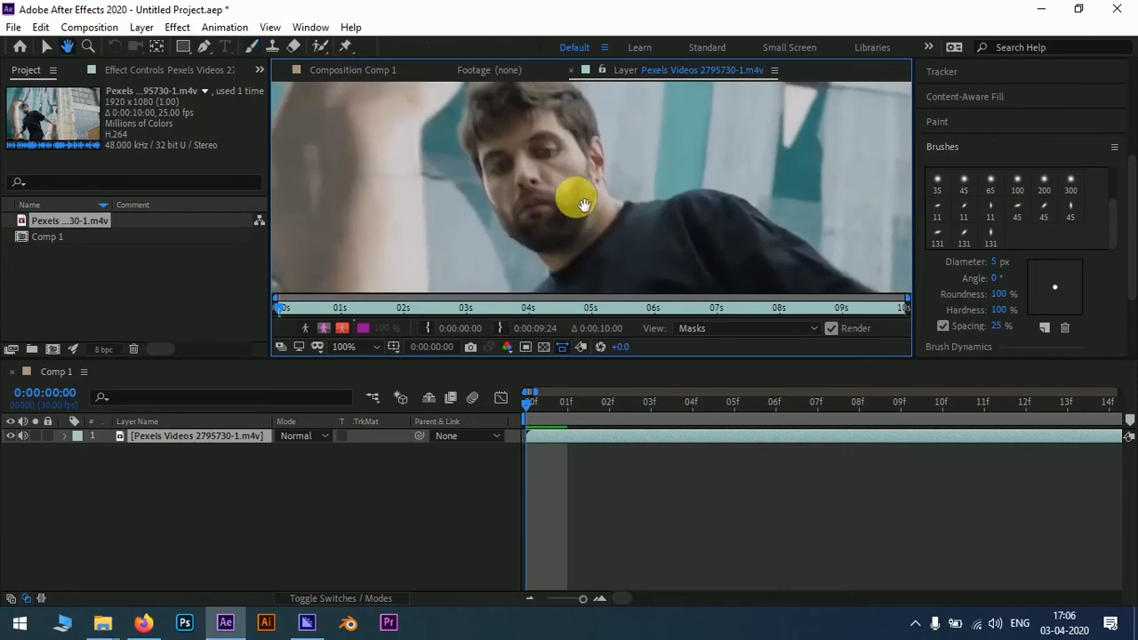
pyautogui.moveTo(579, 193)
pyautogui.mouseDown()
pyautogui.moveTo(590, 160)
pyautogui.moveTo(572, 194)
pyautogui.mouseUp()
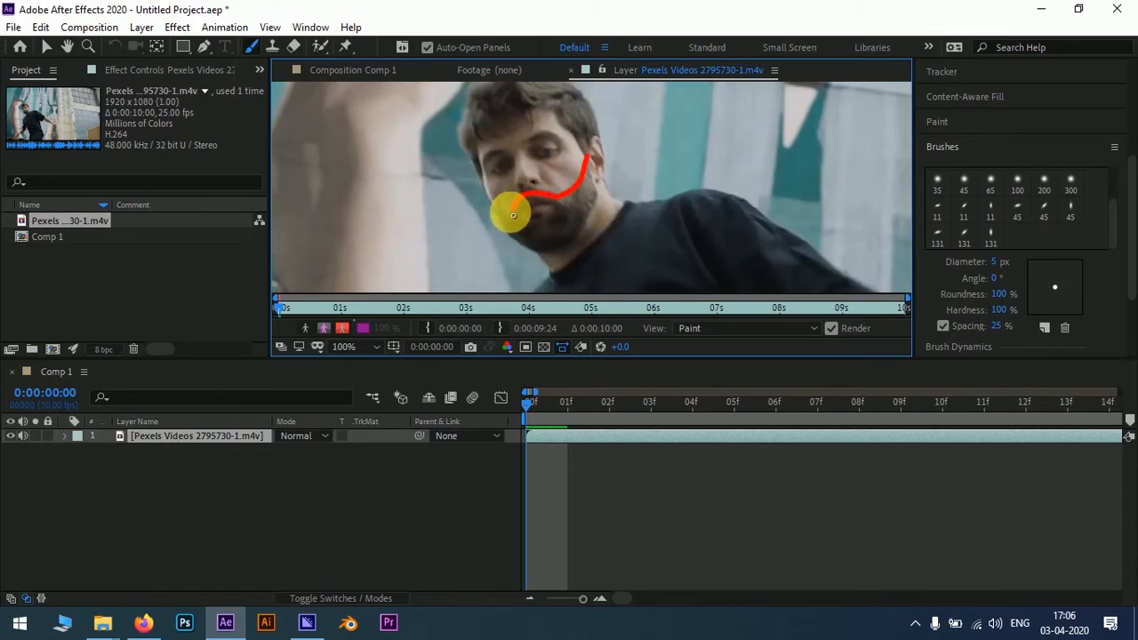
pyautogui.moveTo(495, 214)
pyautogui.mouseDown()
pyautogui.moveTo(544, 256)
pyautogui.moveTo(591, 236)
pyautogui.moveTo(601, 205)
pyautogui.moveTo(592, 163)
pyautogui.moveTo(551, 207)
pyautogui.mouseUp()
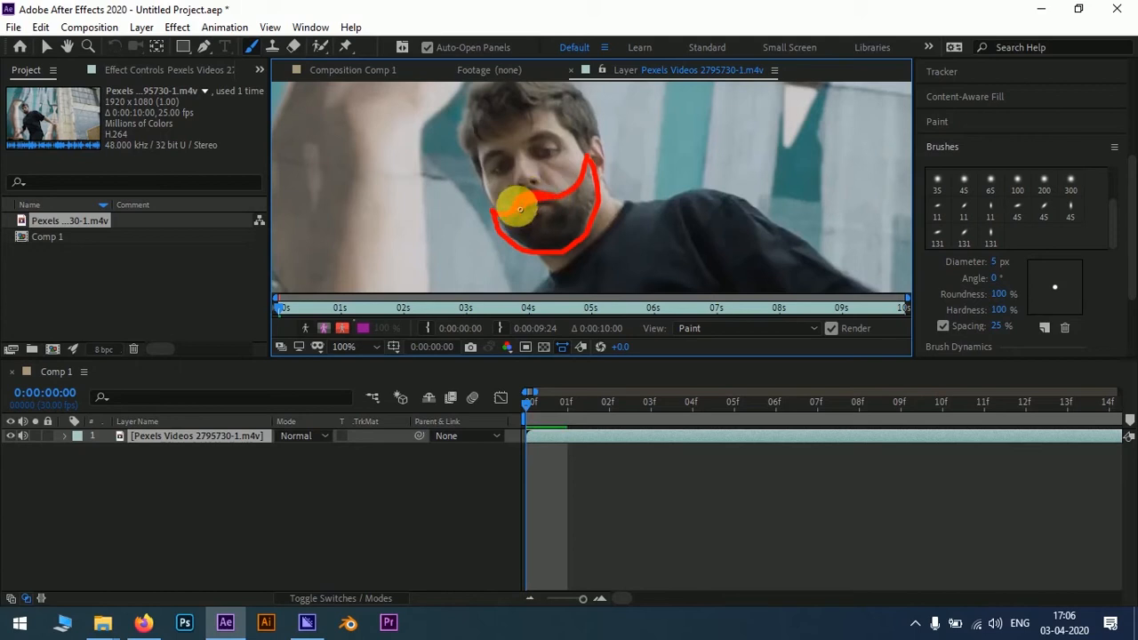
pyautogui.moveTo(524, 205); pyautogui.dragTo(572, 199)
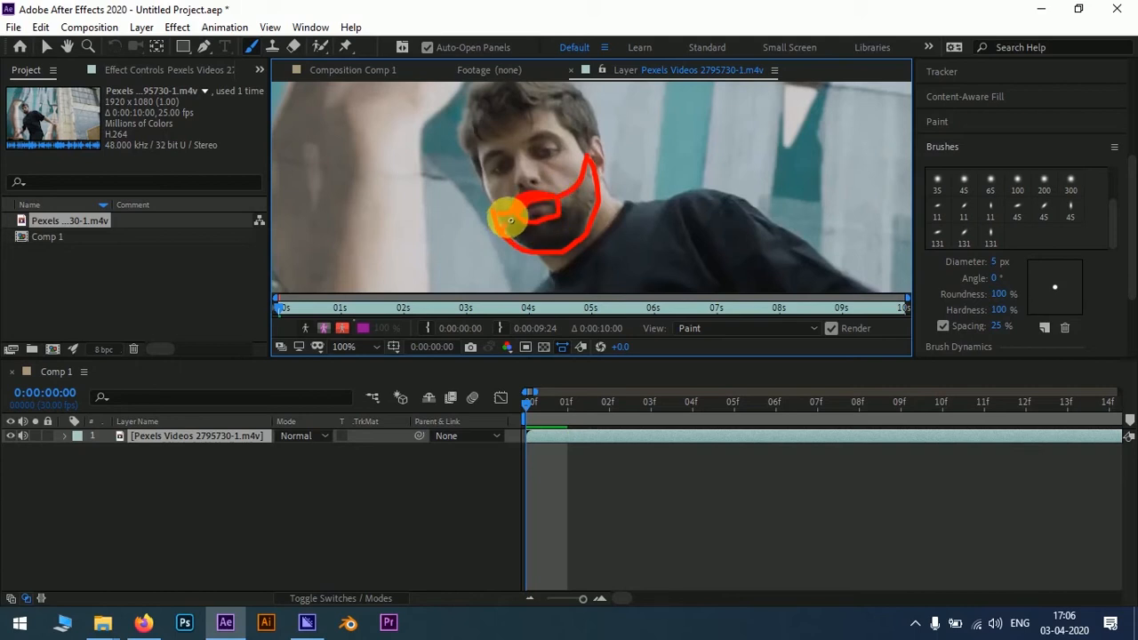
pyautogui.moveTo(510, 220)
pyautogui.mouseDown()
pyautogui.moveTo(523, 251)
pyautogui.moveTo(526, 230)
pyautogui.moveTo(547, 256)
pyautogui.moveTo(549, 227)
pyautogui.moveTo(572, 241)
pyautogui.mouseUp()
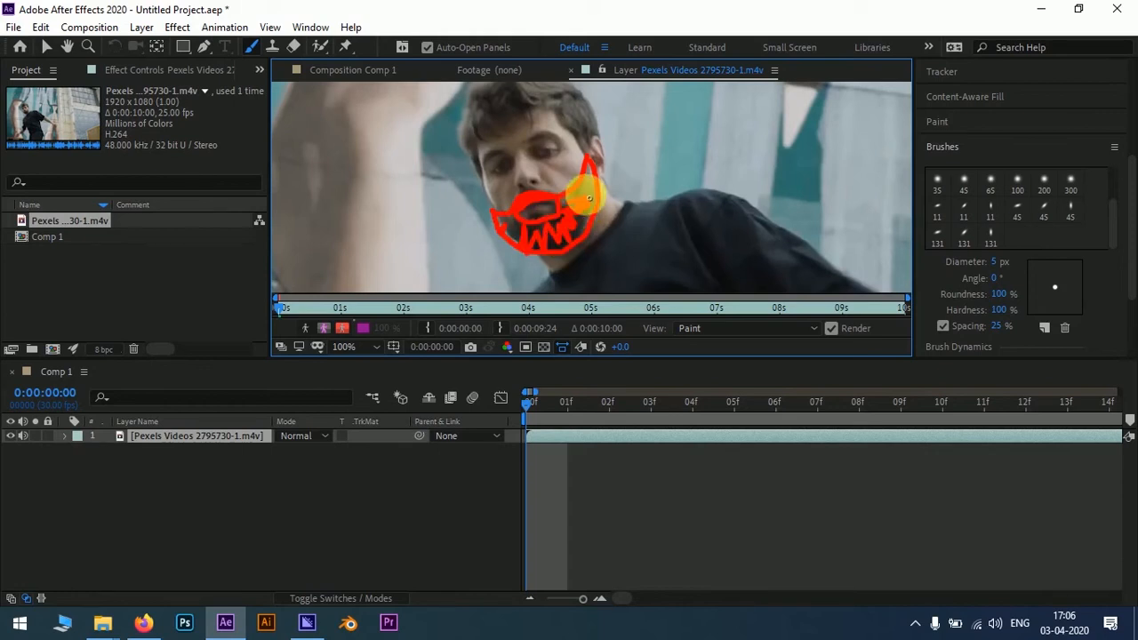
pyautogui.moveTo(578, 194)
pyautogui.mouseDown()
pyautogui.moveTo(588, 230)
pyautogui.moveTo(578, 214)
pyautogui.moveTo(597, 191)
pyautogui.moveTo(594, 202)
pyautogui.moveTo(588, 181)
pyautogui.moveTo(568, 209)
pyautogui.moveTo(568, 245)
pyautogui.moveTo(592, 224)
pyautogui.moveTo(592, 207)
pyautogui.moveTo(551, 229)
pyautogui.moveTo(567, 242)
pyautogui.moveTo(581, 233)
pyautogui.moveTo(541, 250)
pyautogui.moveTo(563, 249)
pyautogui.moveTo(532, 233)
pyautogui.moveTo(565, 222)
pyautogui.moveTo(546, 244)
pyautogui.moveTo(507, 236)
pyautogui.moveTo(521, 249)
pyautogui.moveTo(506, 222)
pyautogui.moveTo(559, 242)
pyautogui.mouseUp()
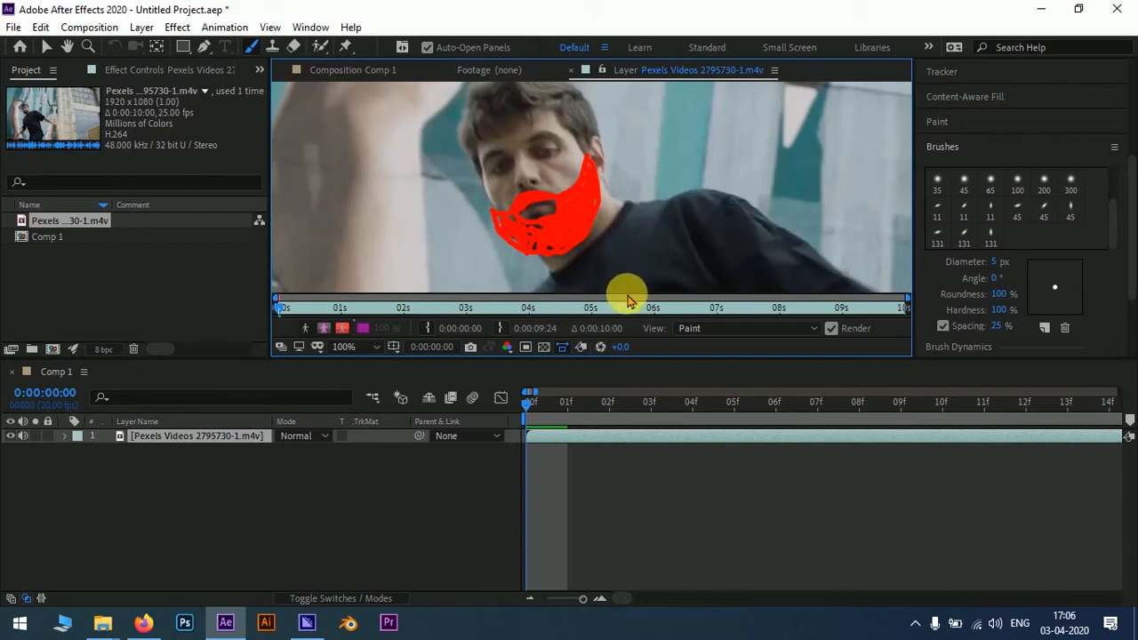
# - Outline and fill the man's beard in red on each of the next two frames, 0:00:00:01 and 0:00:00:02
pyautogui.press('pagedown')
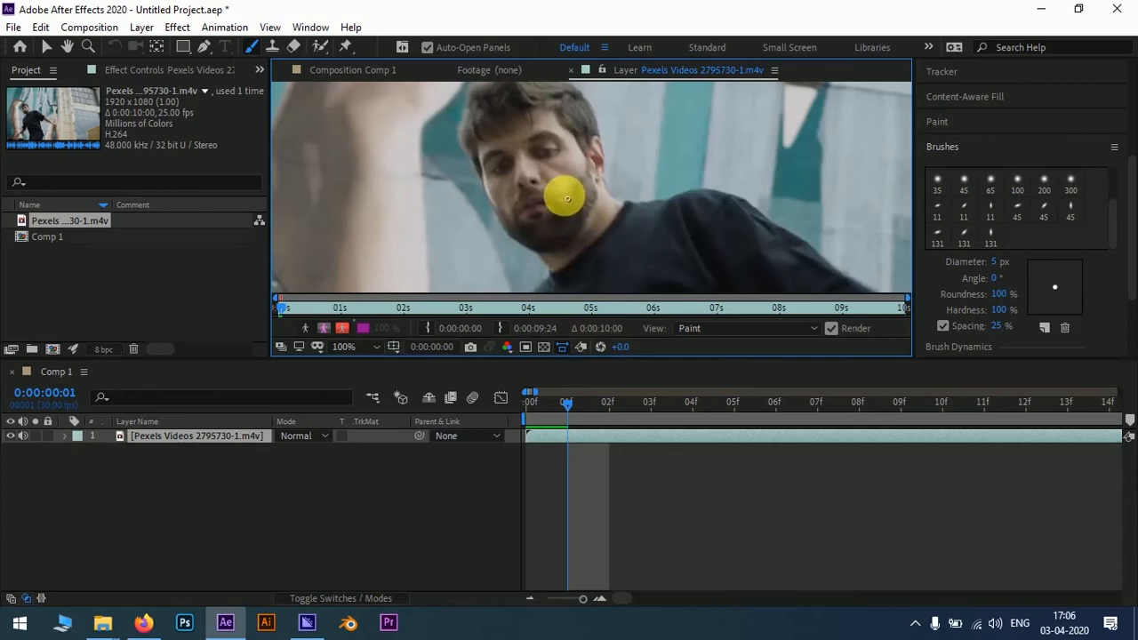
pyautogui.moveTo(567, 198)
pyautogui.mouseDown()
pyautogui.moveTo(592, 162)
pyautogui.moveTo(602, 201)
pyautogui.moveTo(592, 230)
pyautogui.moveTo(512, 248)
pyautogui.mouseUp()
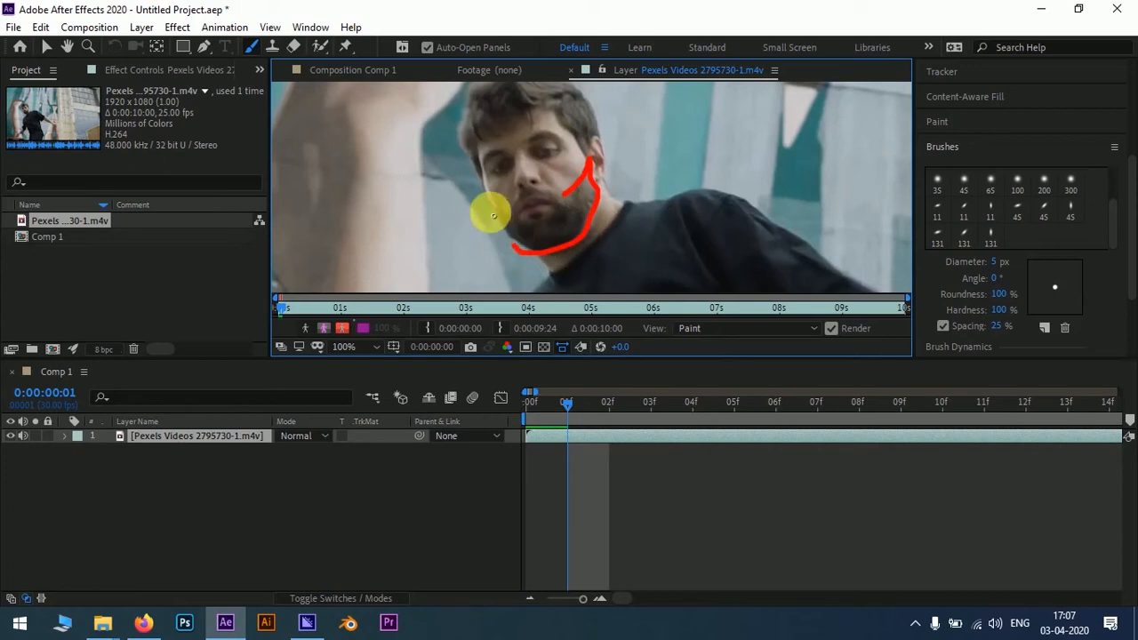
pyautogui.moveTo(494, 210)
pyautogui.mouseDown()
pyautogui.moveTo(536, 250)
pyautogui.moveTo(571, 249)
pyautogui.moveTo(599, 196)
pyautogui.moveTo(593, 165)
pyautogui.moveTo(569, 200)
pyautogui.mouseUp()
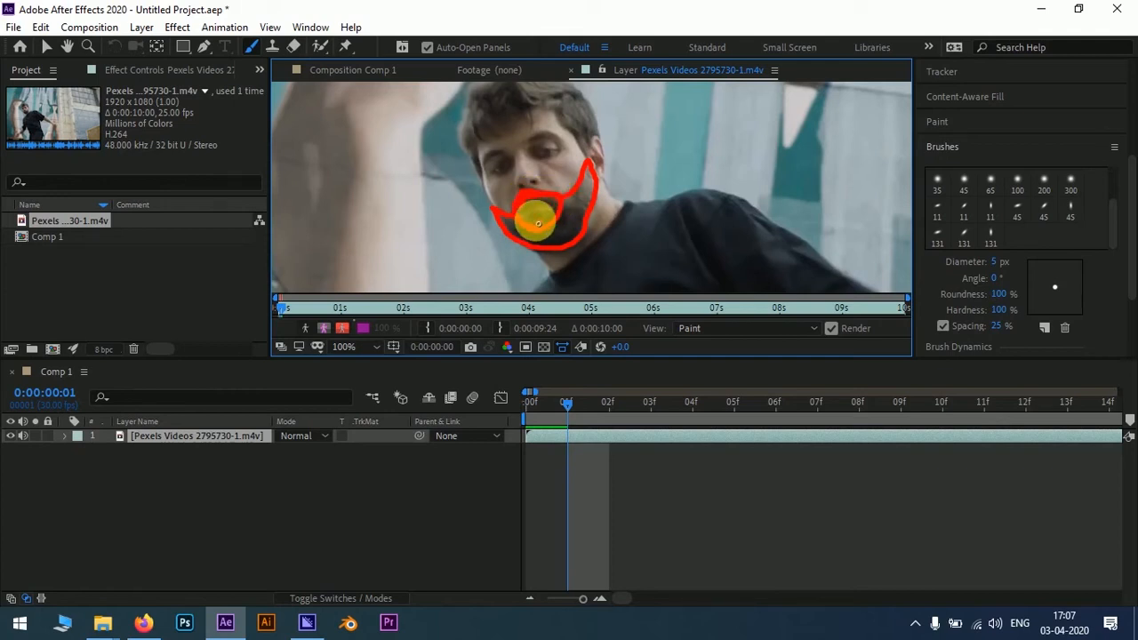
pyautogui.moveTo(567, 200)
pyautogui.mouseDown()
pyautogui.moveTo(570, 245)
pyautogui.moveTo(587, 175)
pyautogui.moveTo(575, 227)
pyautogui.moveTo(566, 201)
pyautogui.moveTo(584, 240)
pyautogui.mouseUp()
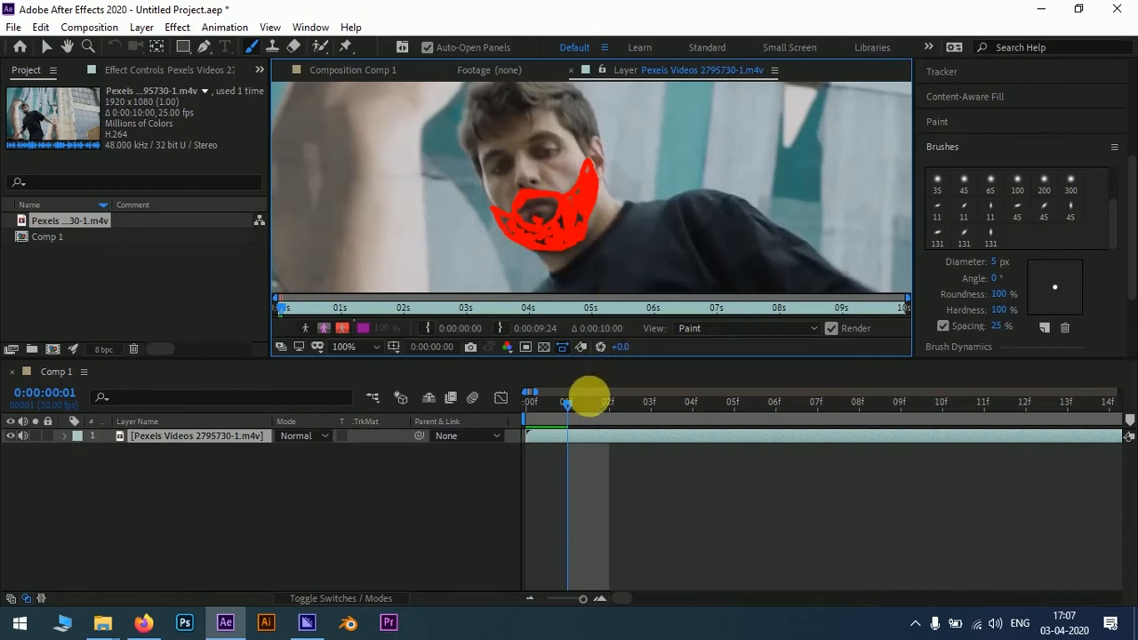
pyautogui.press('pagedown')
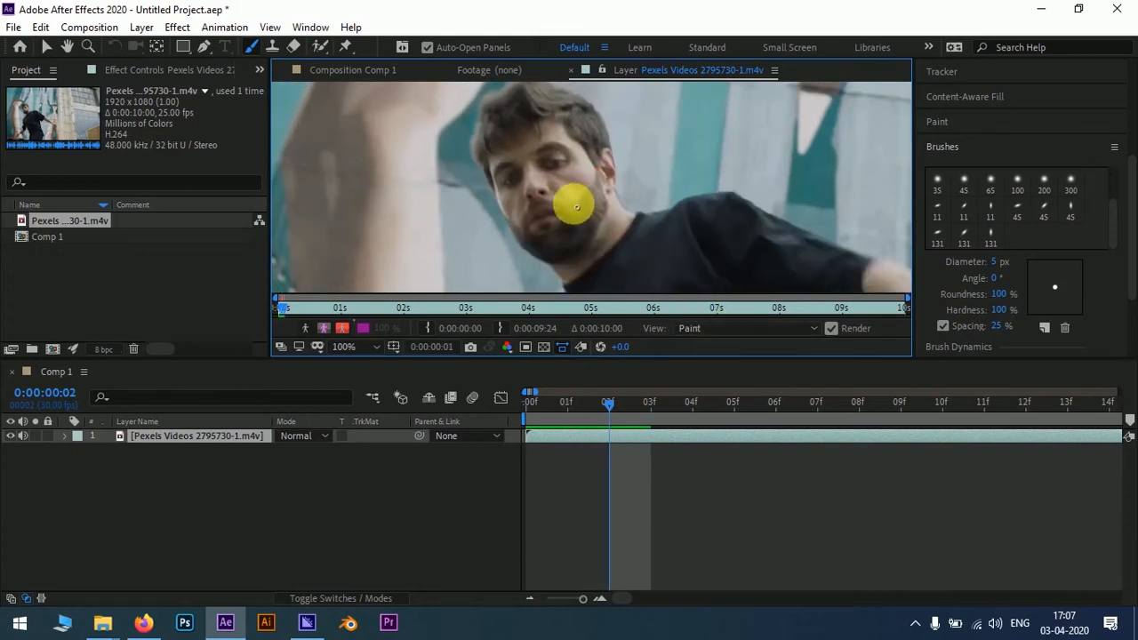
pyautogui.moveTo(574, 211)
pyautogui.mouseDown()
pyautogui.moveTo(605, 170)
pyautogui.moveTo(595, 234)
pyautogui.moveTo(577, 254)
pyautogui.moveTo(552, 265)
pyautogui.moveTo(526, 255)
pyautogui.moveTo(505, 223)
pyautogui.moveTo(524, 226)
pyautogui.moveTo(531, 201)
pyautogui.moveTo(549, 193)
pyautogui.moveTo(574, 213)
pyautogui.moveTo(562, 233)
pyautogui.moveTo(516, 228)
pyautogui.moveTo(528, 246)
pyautogui.moveTo(543, 234)
pyautogui.moveTo(584, 236)
pyautogui.moveTo(584, 191)
pyautogui.moveTo(597, 216)
pyautogui.moveTo(559, 241)
pyautogui.mouseUp()
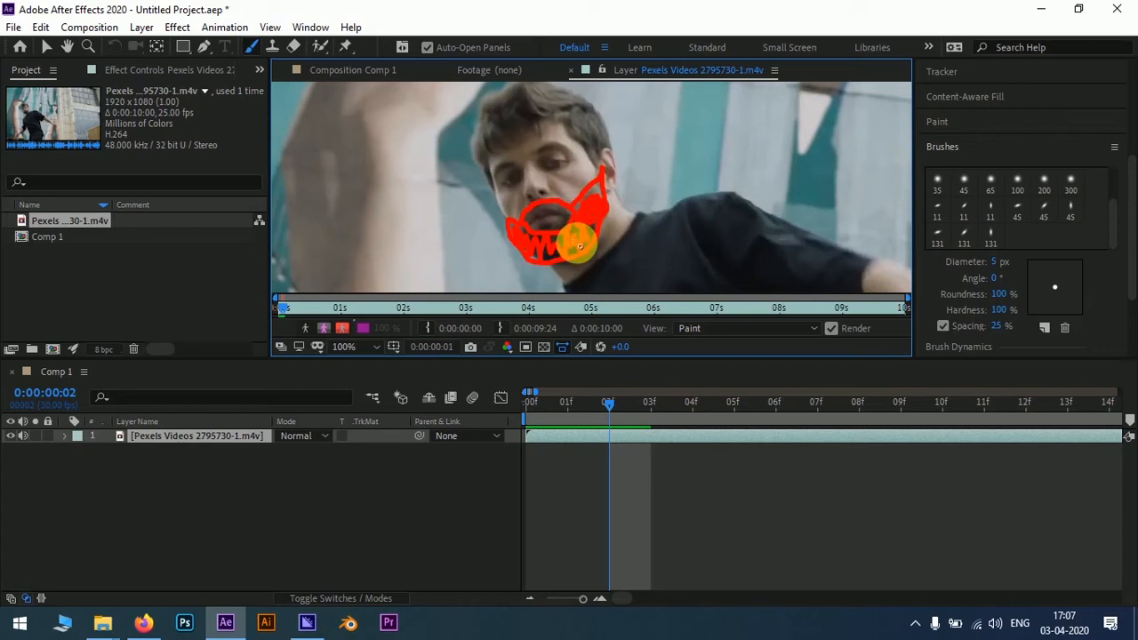
# - Change the foreground paint colour to cyan and paint the man's beard on frame 0:00:00:03
pyautogui.click(628, 407)
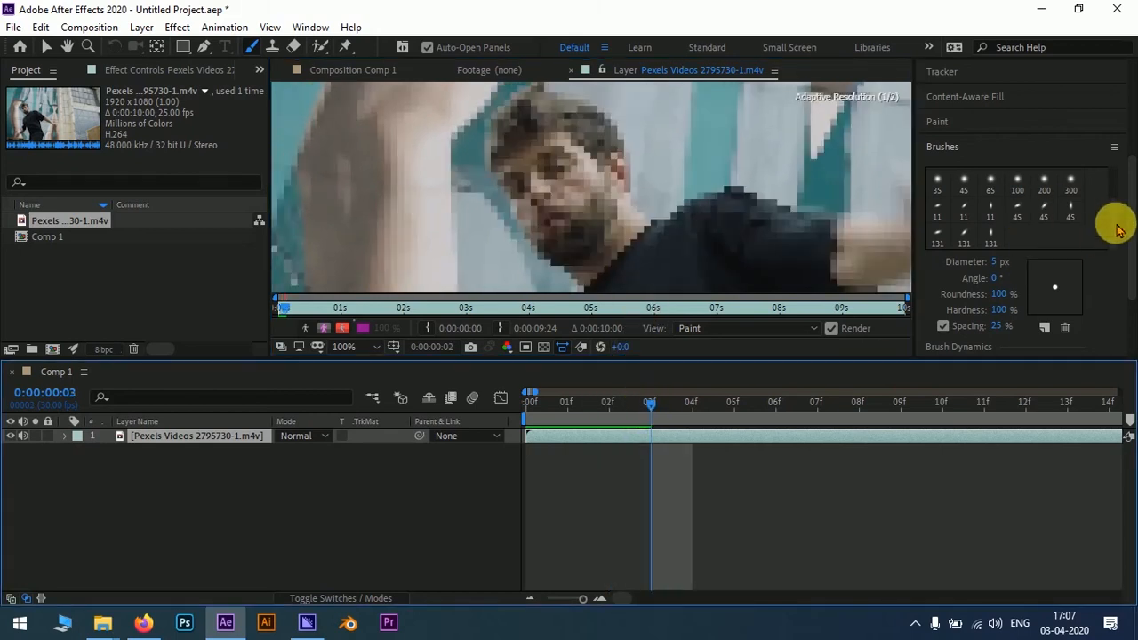
pyautogui.scroll(1, 1111, 229)
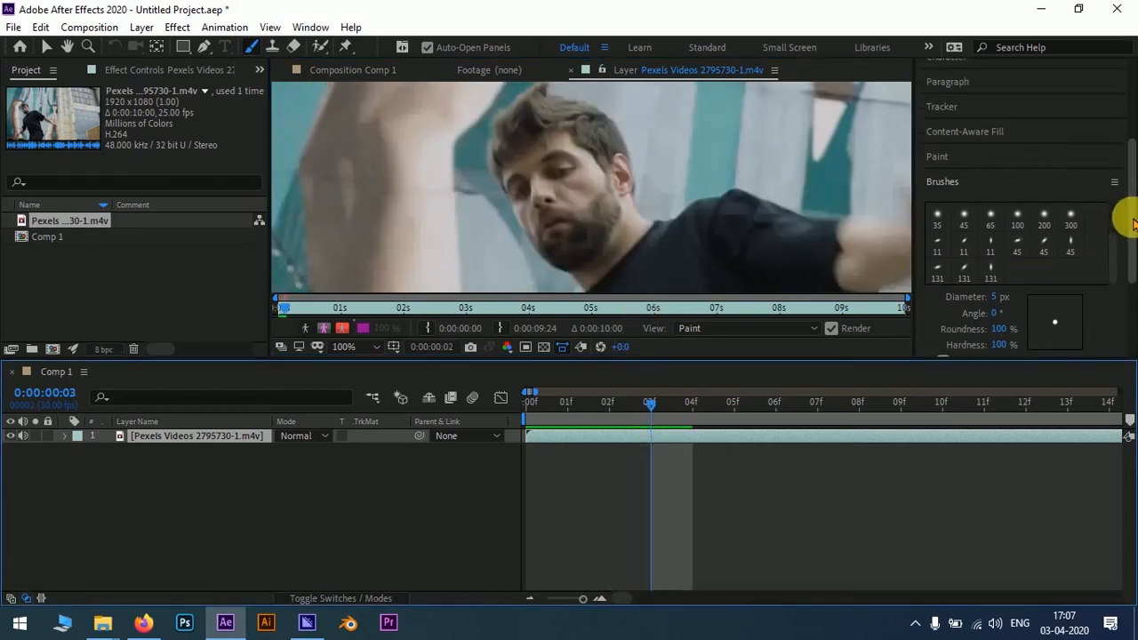
pyautogui.click(940, 158)
pyautogui.scroll(4, 1067, 310)
pyautogui.click(1061, 345)
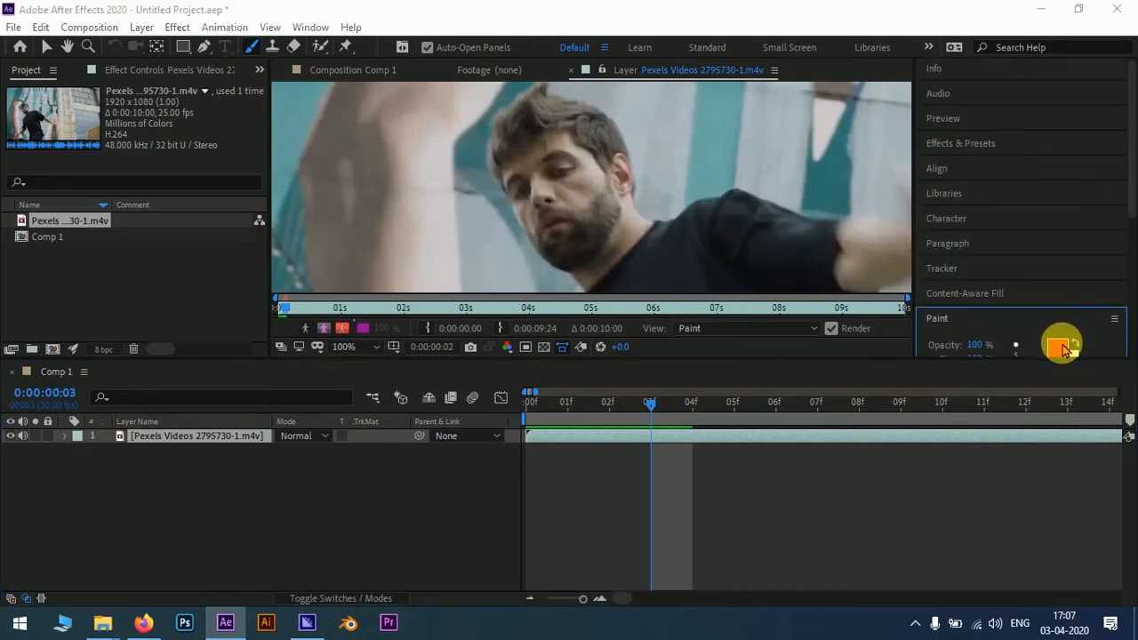
pyautogui.moveTo(257, 223); pyautogui.dragTo(241, 146)
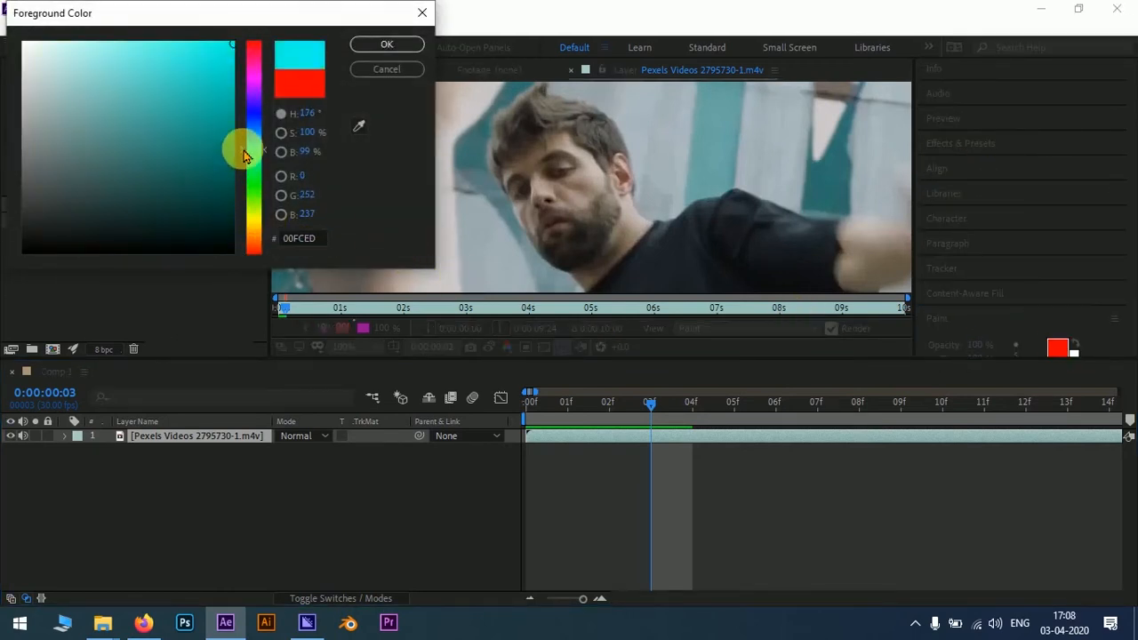
pyautogui.click(387, 44)
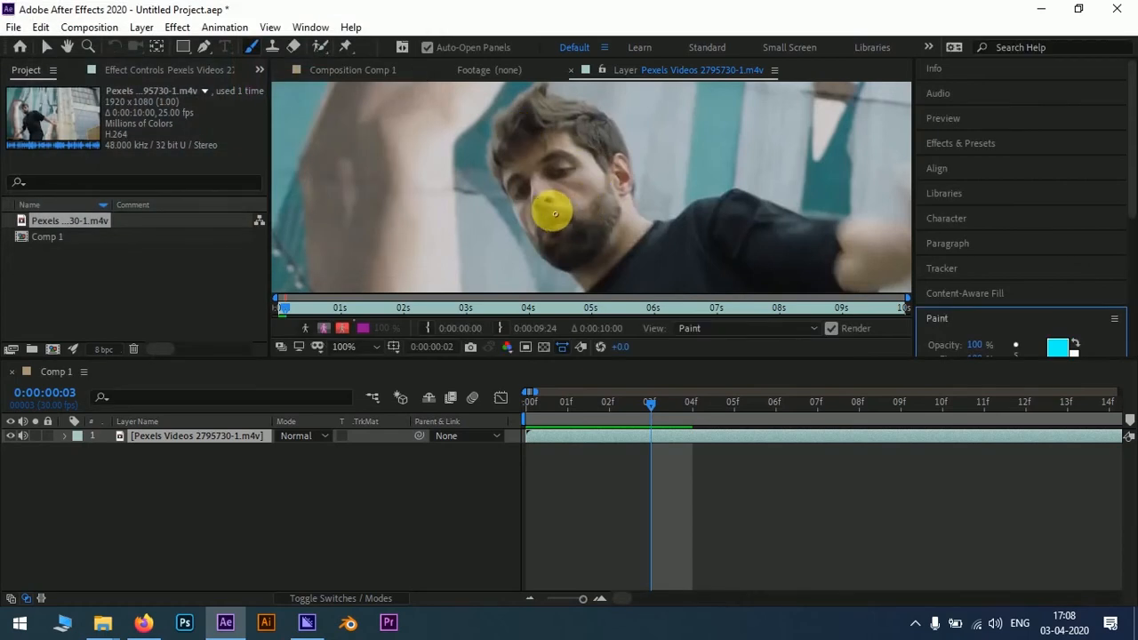
pyautogui.moveTo(551, 211)
pyautogui.mouseDown()
pyautogui.moveTo(592, 212)
pyautogui.moveTo(609, 178)
pyautogui.moveTo(625, 211)
pyautogui.moveTo(604, 258)
pyautogui.moveTo(559, 274)
pyautogui.moveTo(529, 237)
pyautogui.moveTo(547, 215)
pyautogui.moveTo(576, 219)
pyautogui.moveTo(576, 235)
pyautogui.moveTo(543, 243)
pyautogui.moveTo(574, 246)
pyautogui.moveTo(580, 217)
pyautogui.moveTo(597, 257)
pyautogui.moveTo(603, 201)
pyautogui.moveTo(615, 216)
pyautogui.moveTo(607, 241)
pyautogui.moveTo(593, 229)
pyautogui.moveTo(587, 263)
pyautogui.moveTo(584, 247)
pyautogui.moveTo(587, 256)
pyautogui.moveTo(556, 266)
pyautogui.moveTo(542, 238)
pyautogui.moveTo(568, 263)
pyautogui.moveTo(619, 206)
pyautogui.moveTo(617, 236)
pyautogui.mouseUp()
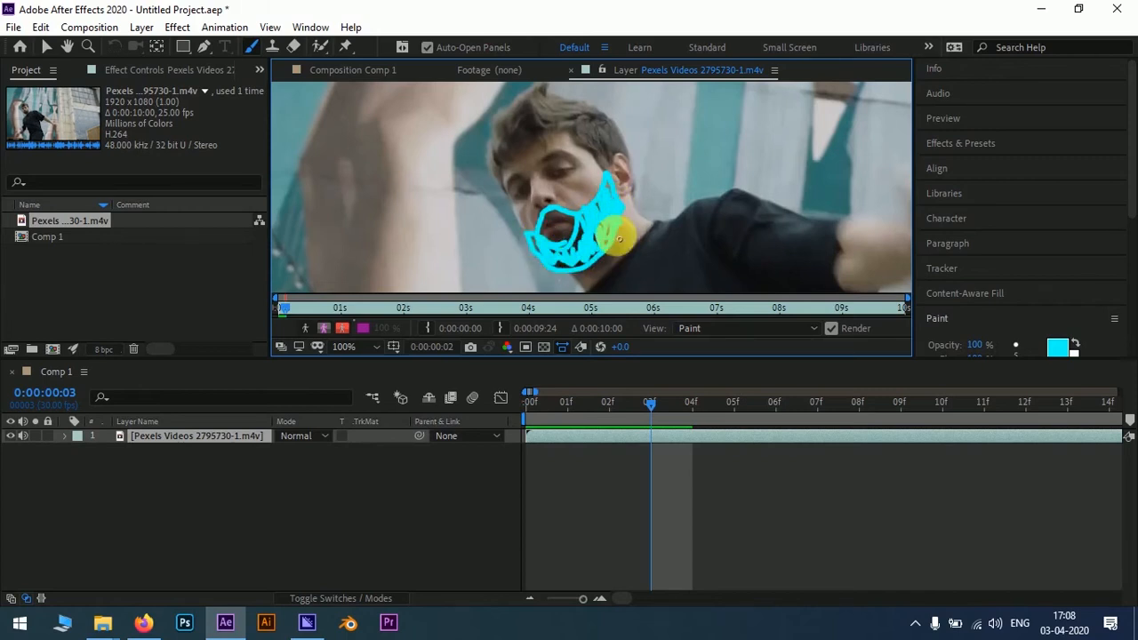
# - Outline and fill the man's beard in cyan on frame 0:00:00:04
pyautogui.click(717, 407)
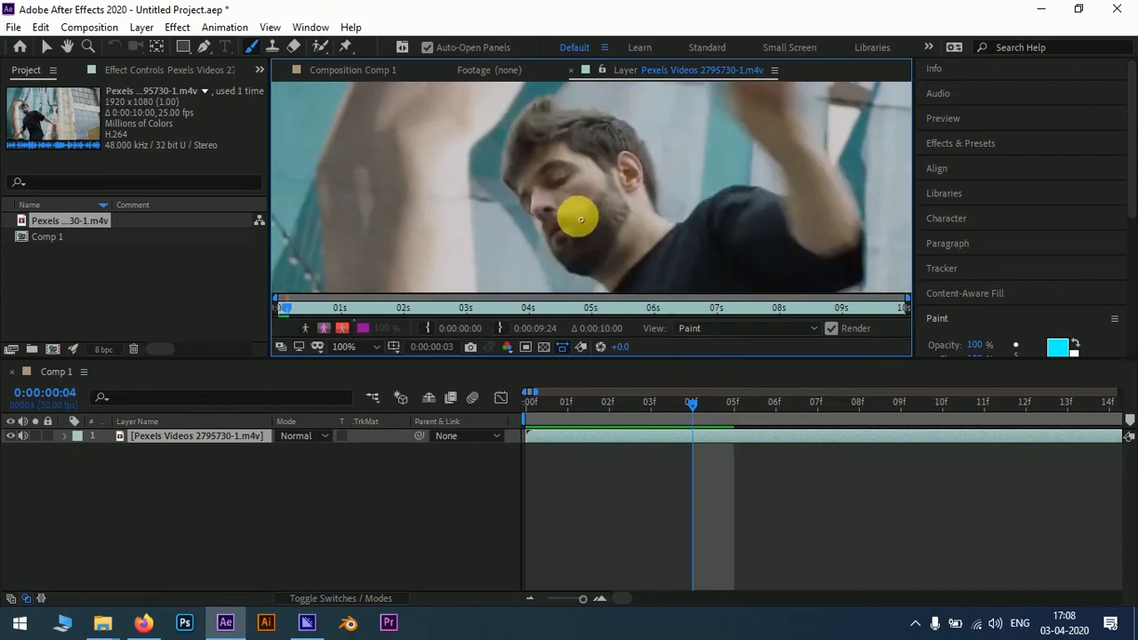
pyautogui.moveTo(579, 219)
pyautogui.mouseDown()
pyautogui.moveTo(610, 175)
pyautogui.moveTo(616, 187)
pyautogui.mouseUp()
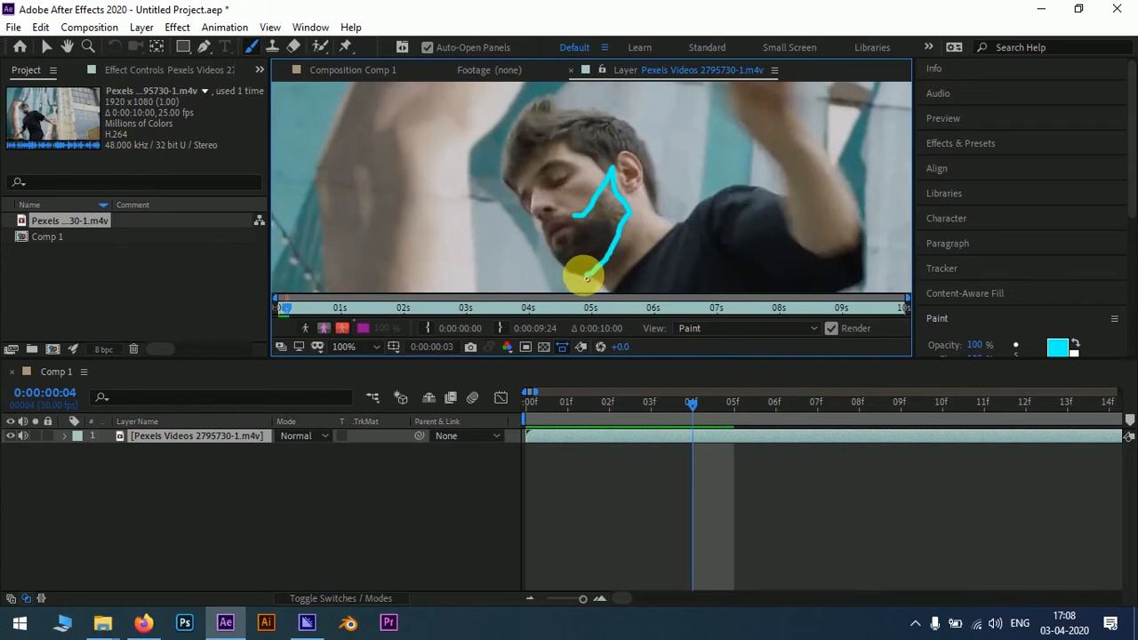
pyautogui.moveTo(587, 278)
pyautogui.mouseDown()
pyautogui.moveTo(545, 253)
pyautogui.moveTo(559, 221)
pyautogui.mouseUp()
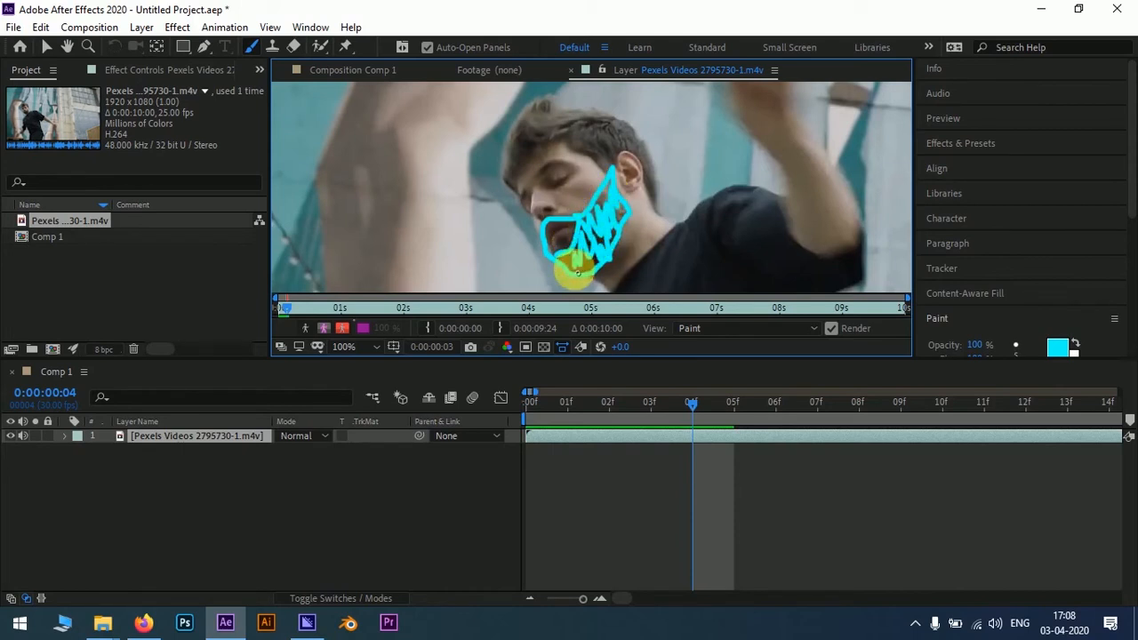
pyautogui.moveTo(578, 271); pyautogui.dragTo(587, 266)
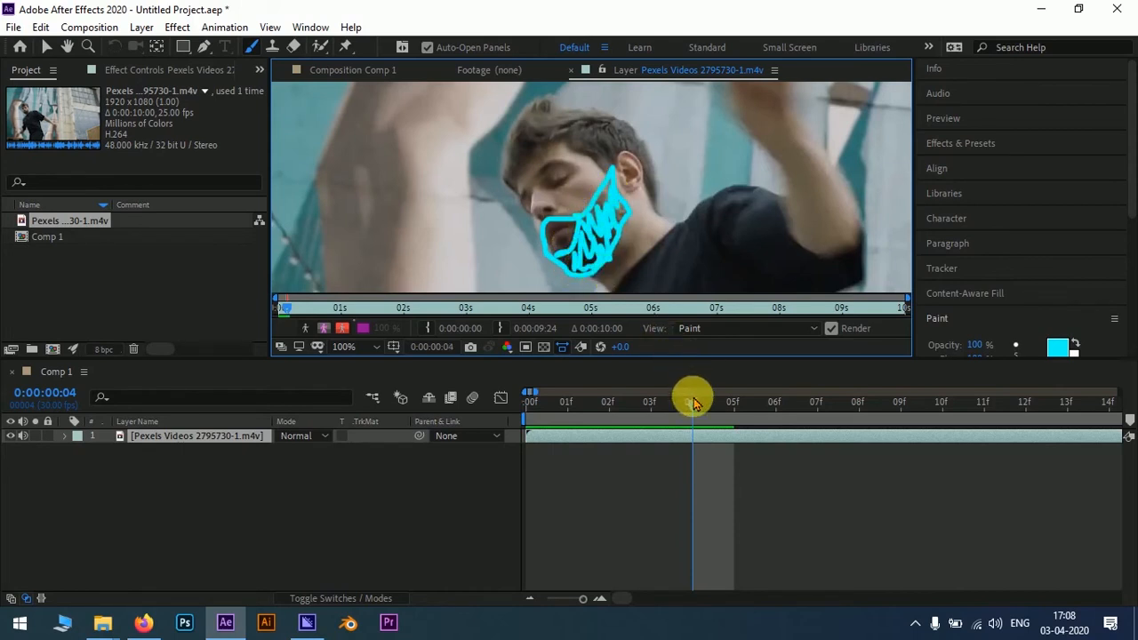
# - Advance to frame 0:00:00:05 and paint the man's beard in cyan there
pyautogui.press('pagedown')
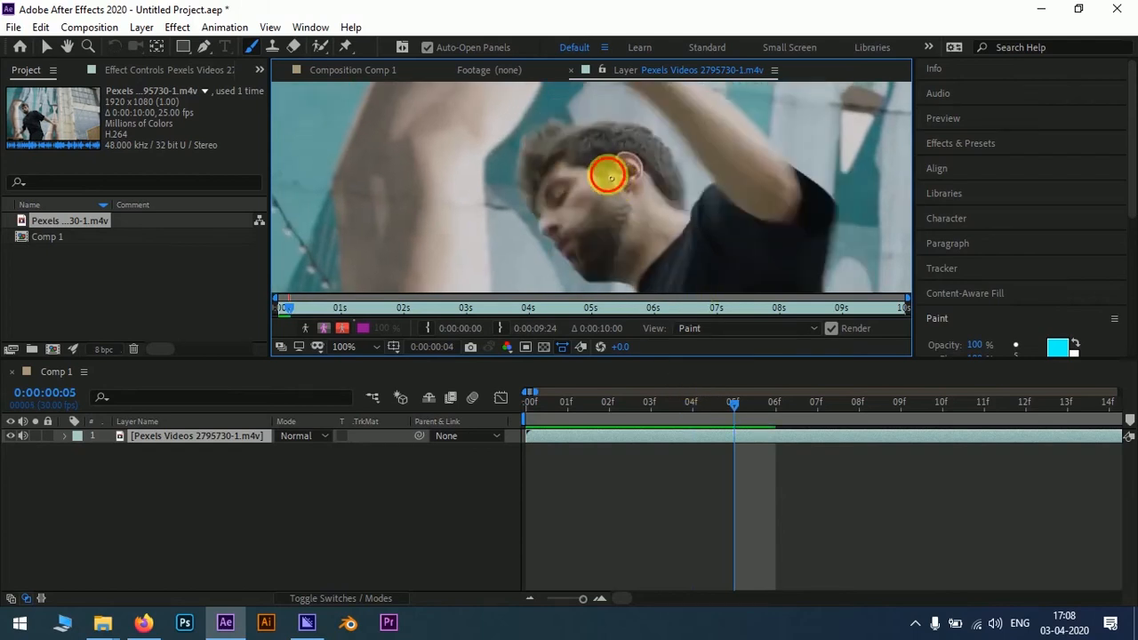
pyautogui.moveTo(610, 177)
pyautogui.mouseDown()
pyautogui.moveTo(633, 209)
pyautogui.moveTo(615, 277)
pyautogui.moveTo(584, 280)
pyautogui.moveTo(577, 264)
pyautogui.moveTo(610, 177)
pyautogui.mouseUp()
pyautogui.moveTo(578, 227)
pyautogui.mouseDown()
pyautogui.moveTo(616, 237)
pyautogui.moveTo(622, 219)
pyautogui.moveTo(593, 277)
pyautogui.moveTo(591, 262)
pyautogui.moveTo(606, 281)
pyautogui.moveTo(599, 221)
pyautogui.moveTo(616, 214)
pyautogui.moveTo(611, 204)
pyautogui.moveTo(624, 233)
pyautogui.moveTo(613, 266)
pyautogui.moveTo(614, 255)
pyautogui.moveTo(585, 265)
pyautogui.moveTo(598, 250)
pyautogui.moveTo(623, 267)
pyautogui.mouseUp()
# - Return to frame 0 in the Comp 1 composition and add a 1920 x 1080 px black solid above the video
pyautogui.moveTo(734, 415)
pyautogui.mouseDown()
pyautogui.moveTo(724, 406)
pyautogui.moveTo(539, 435)
pyautogui.mouseUp()
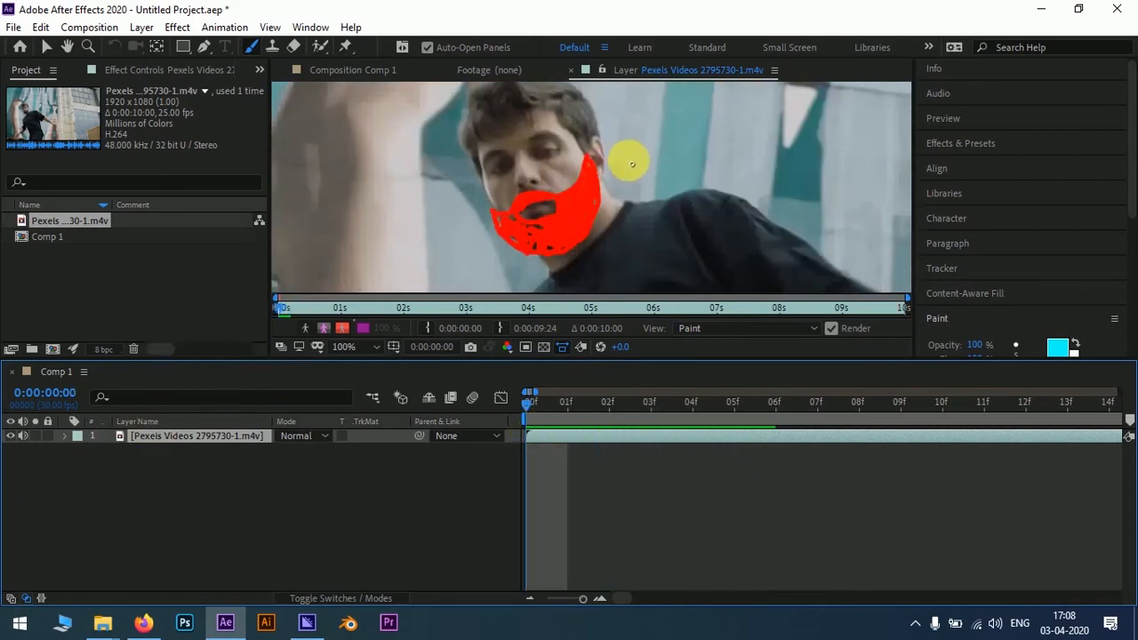
pyautogui.click(347, 75)
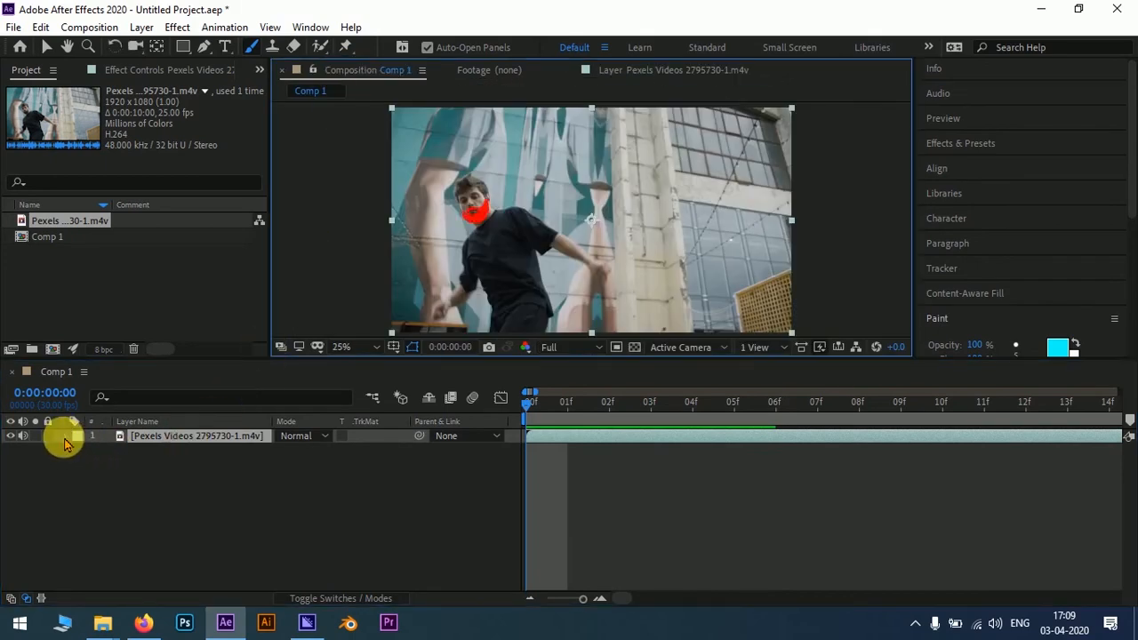
pyautogui.rightClick(153, 484)
pyautogui.moveTo(341, 305)
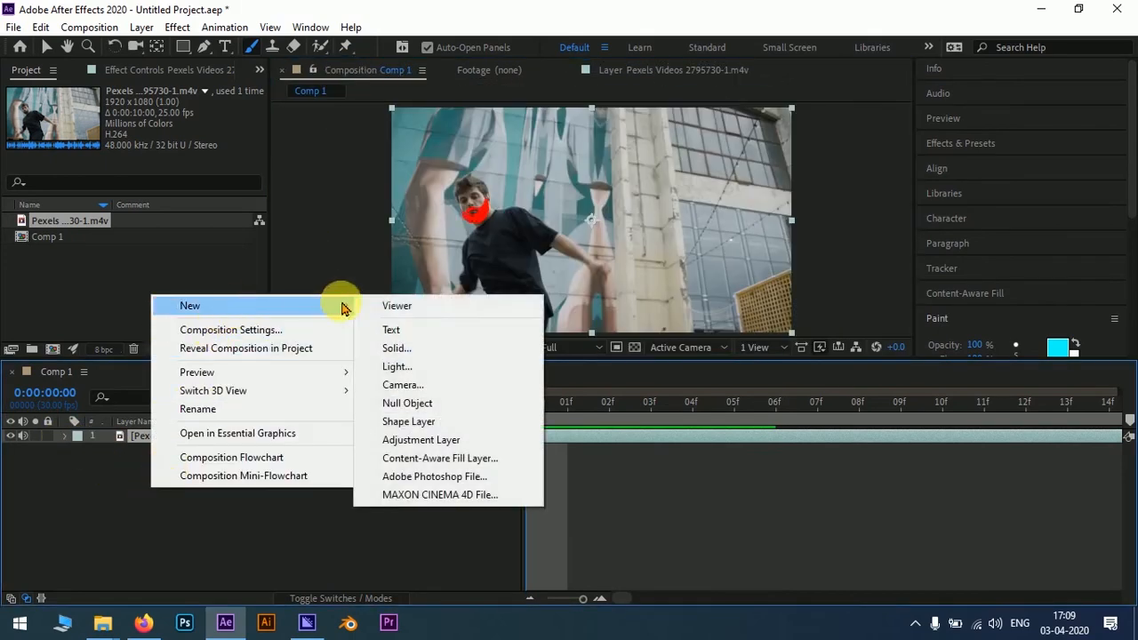
pyautogui.click(400, 350)
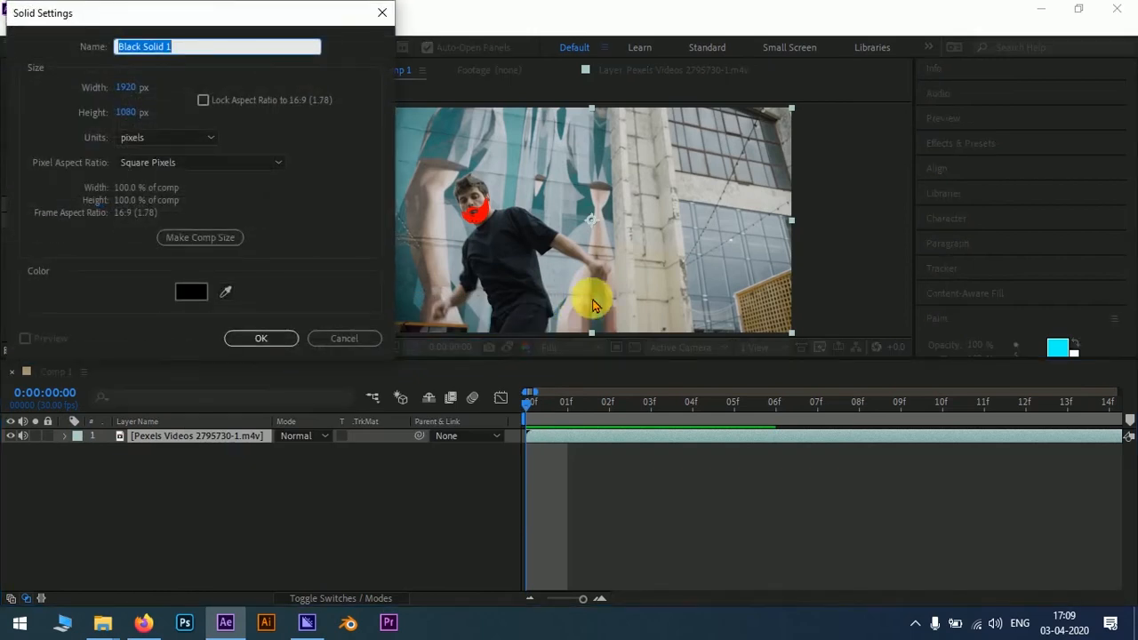
pyautogui.click(256, 340)
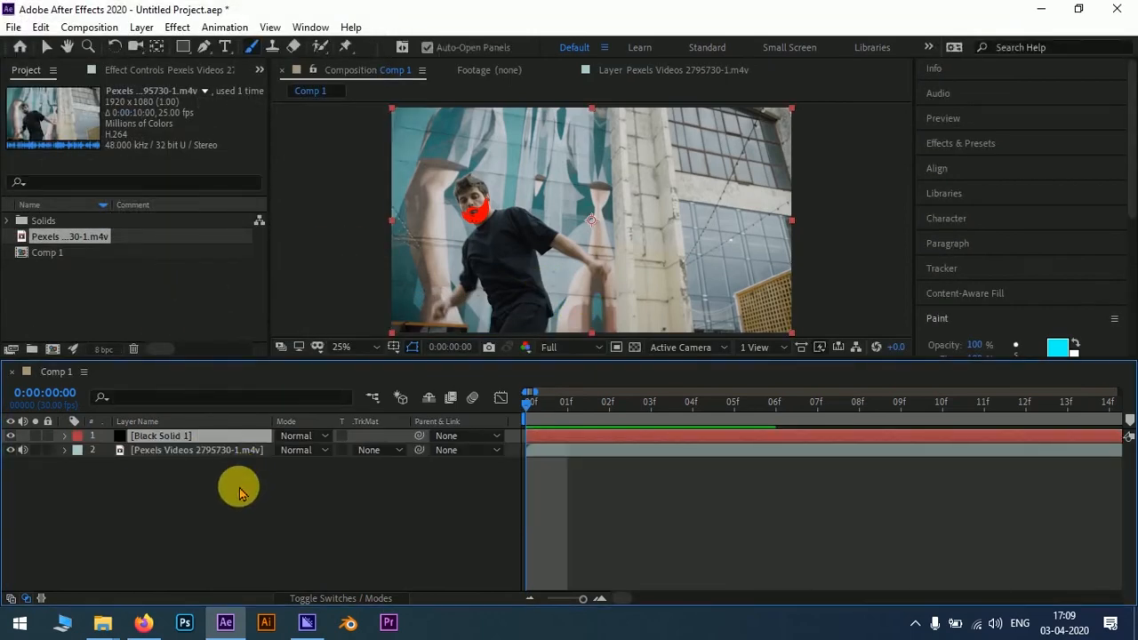
# - Copy all the brush strokes, Brush 1 to Brush 19, from the video layer's Paint effect
pyautogui.click(115, 450)
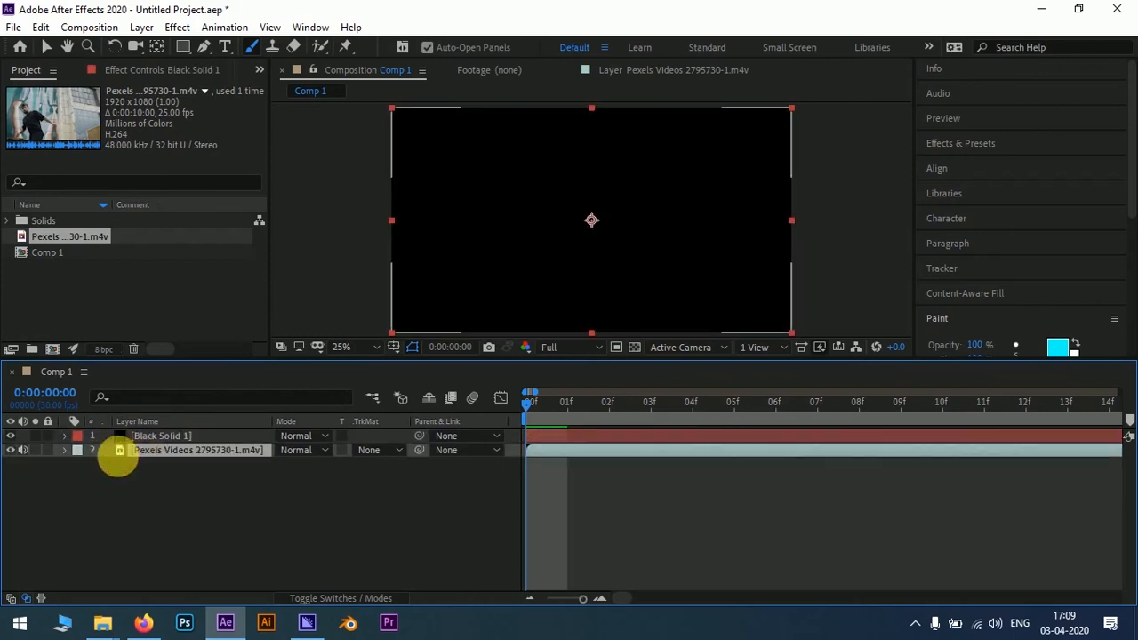
pyautogui.click(64, 452)
pyautogui.click(80, 465)
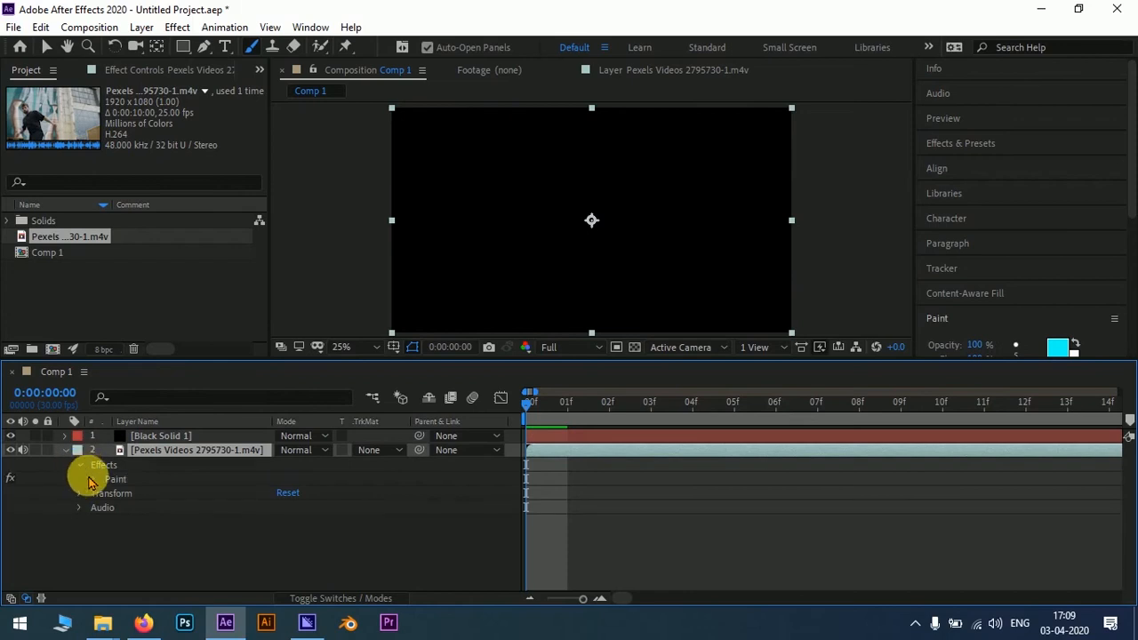
pyautogui.click(93, 480)
pyautogui.scroll(-2, 115, 491)
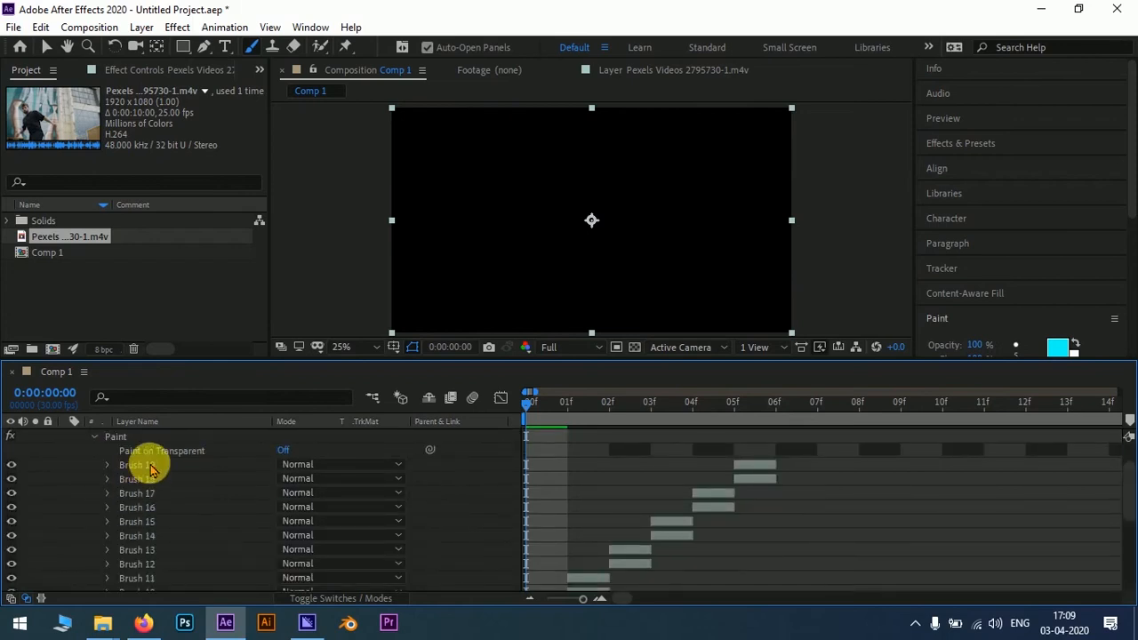
pyautogui.click(147, 464)
pyautogui.scroll(-3, 159, 533)
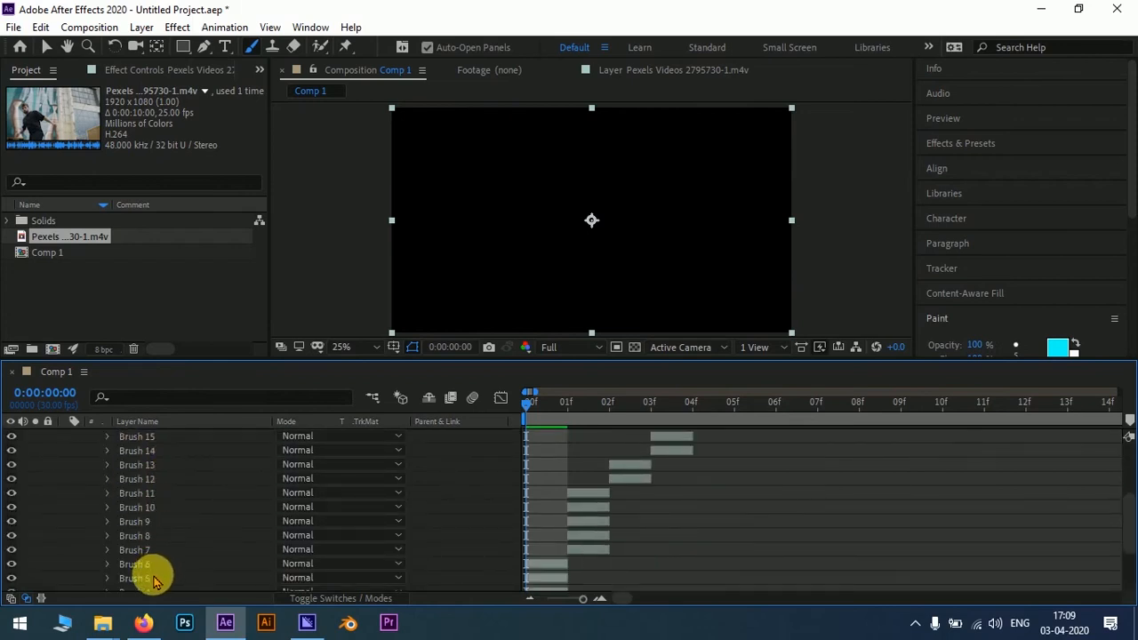
pyautogui.scroll(-1, 153, 579)
pyautogui.keyDown('shift'); pyautogui.click(152, 551); pyautogui.keyUp('shift')
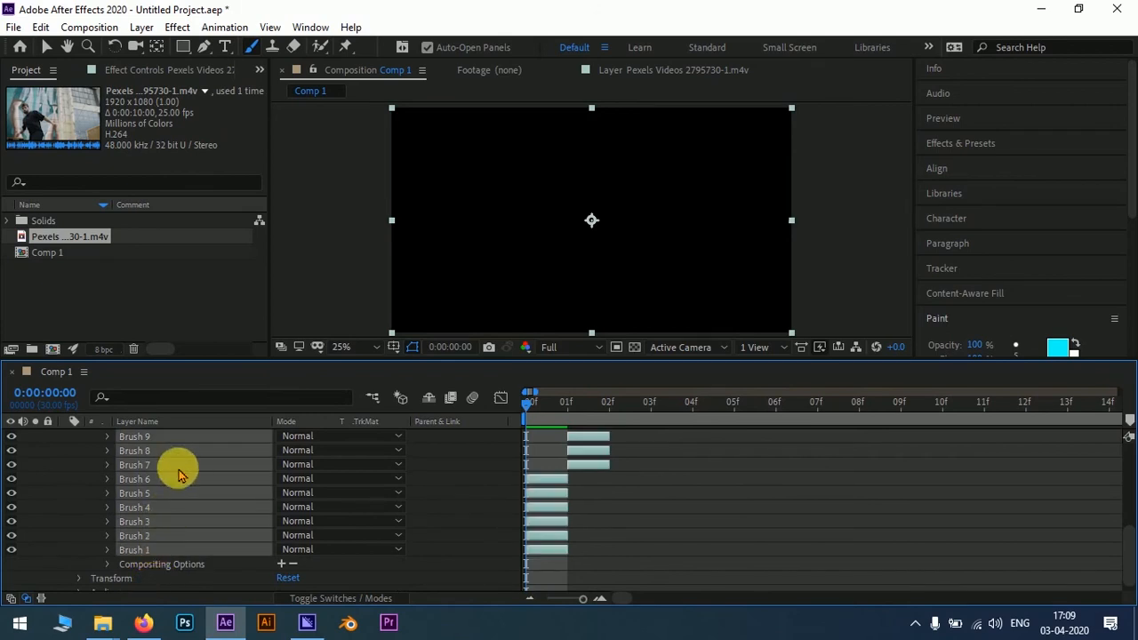
# - Paste the copied brush strokes onto the Black Solid 1 layer and collapse the video layer's properties
pyautogui.scroll(6, 172, 465)
pyautogui.click(178, 437)
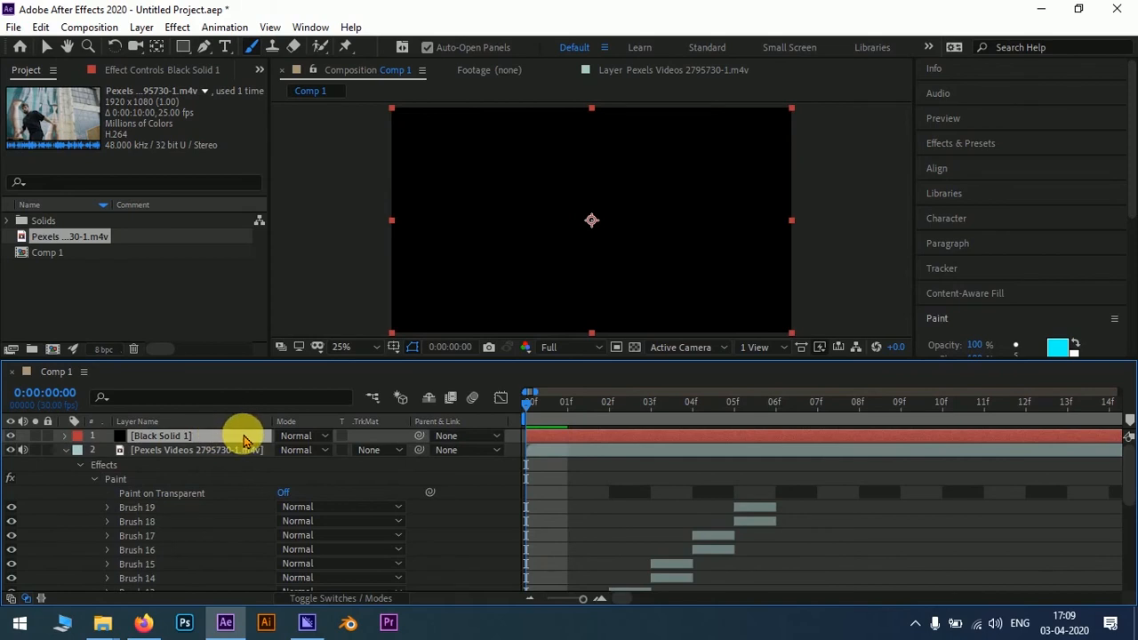
pyautogui.click(65, 437)
pyautogui.hotkey('ctrl', 'v')
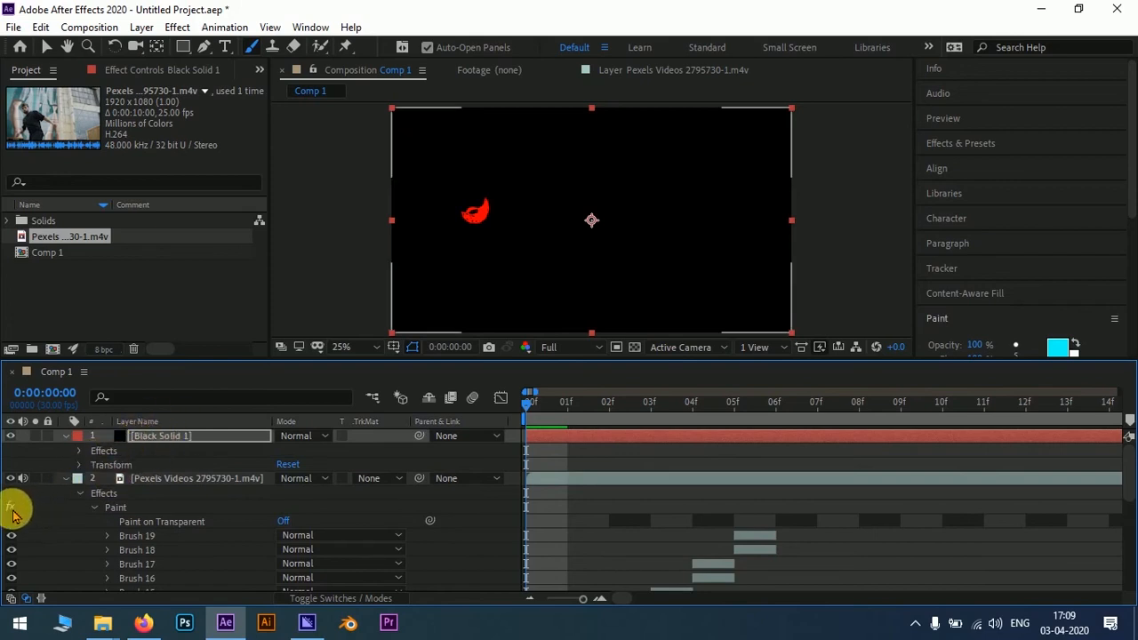
pyautogui.click(64, 480)
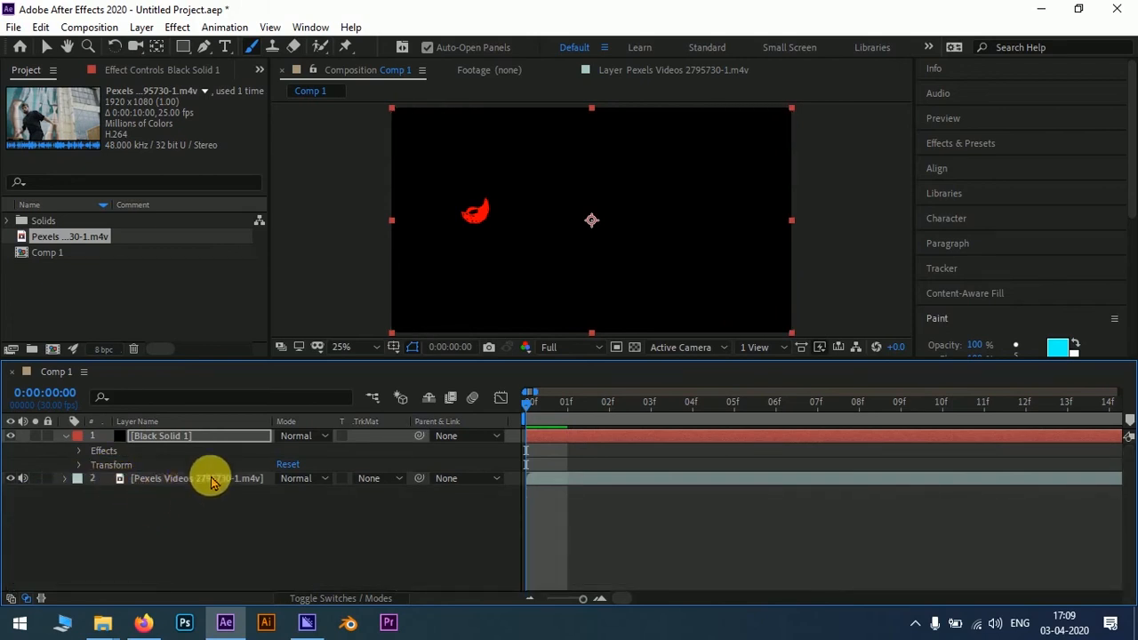
# - Set the Black Solid 1 layer's blending mode to Screen and check the frames at the start
pyautogui.click(163, 438)
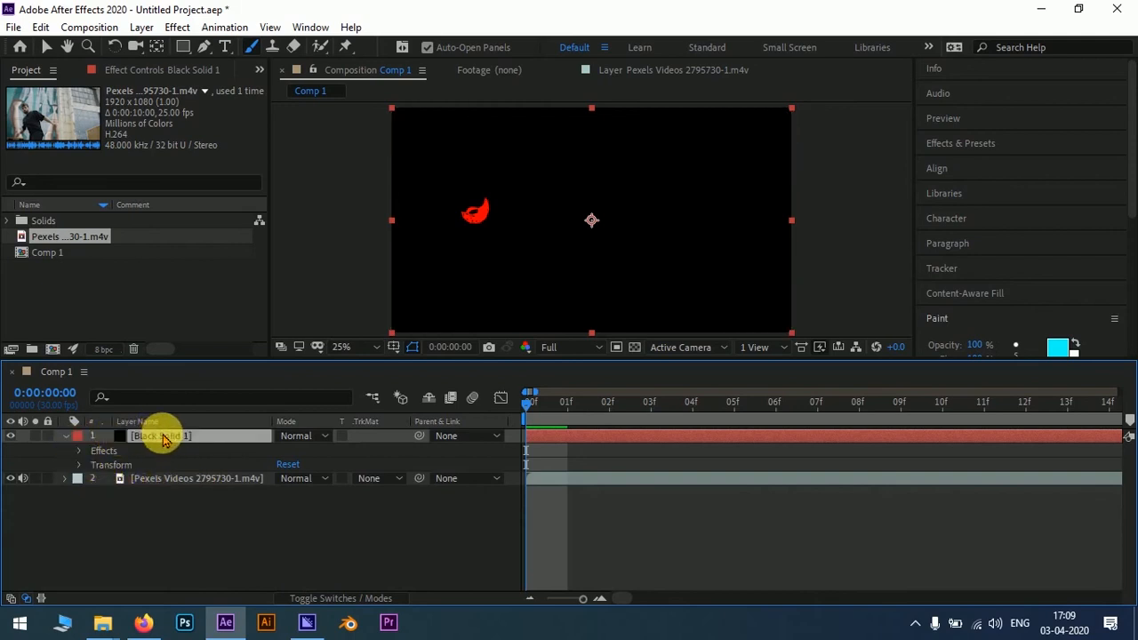
pyautogui.click(317, 436)
pyautogui.click(364, 276)
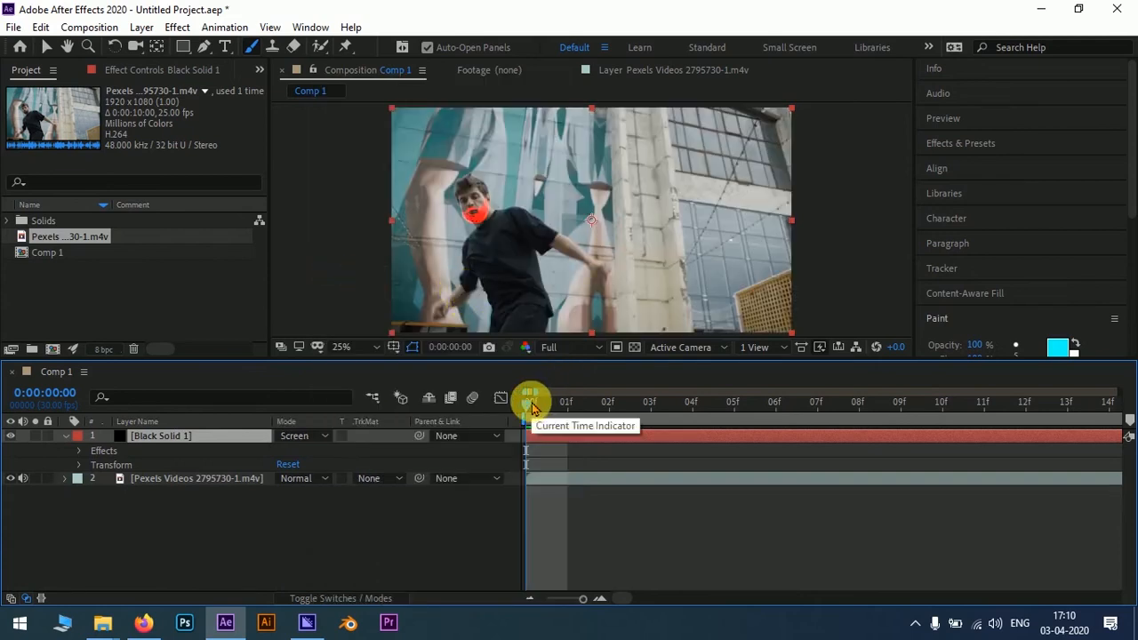
pyautogui.moveTo(530, 407)
pyautogui.mouseDown()
pyautogui.moveTo(669, 411)
pyautogui.moveTo(525, 415)
pyautogui.mouseUp()
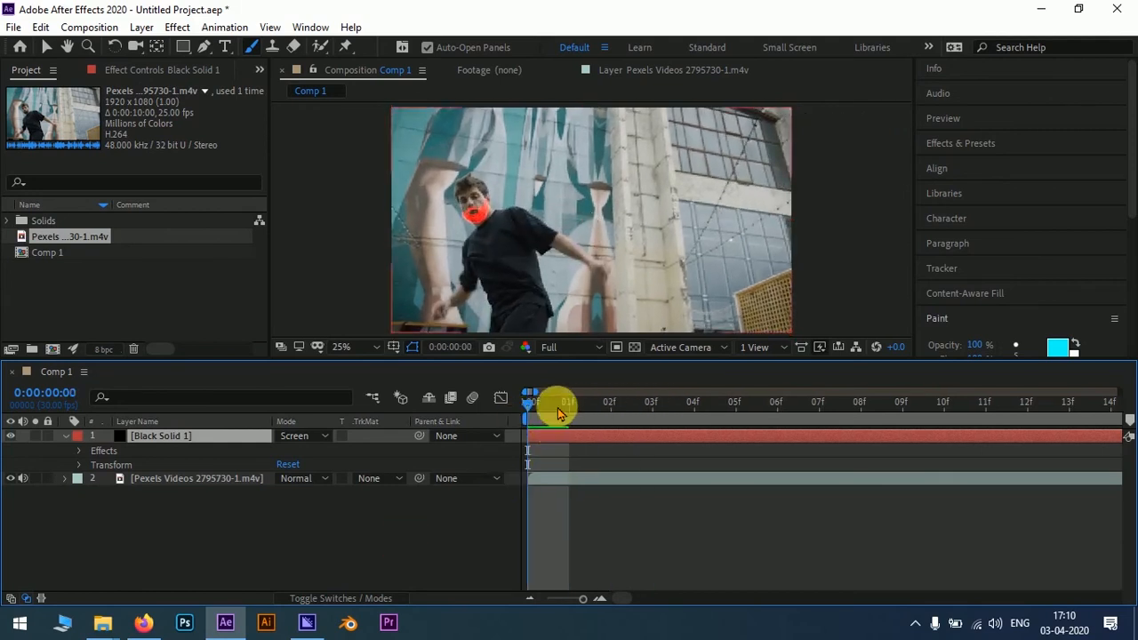
pyautogui.press('F2')
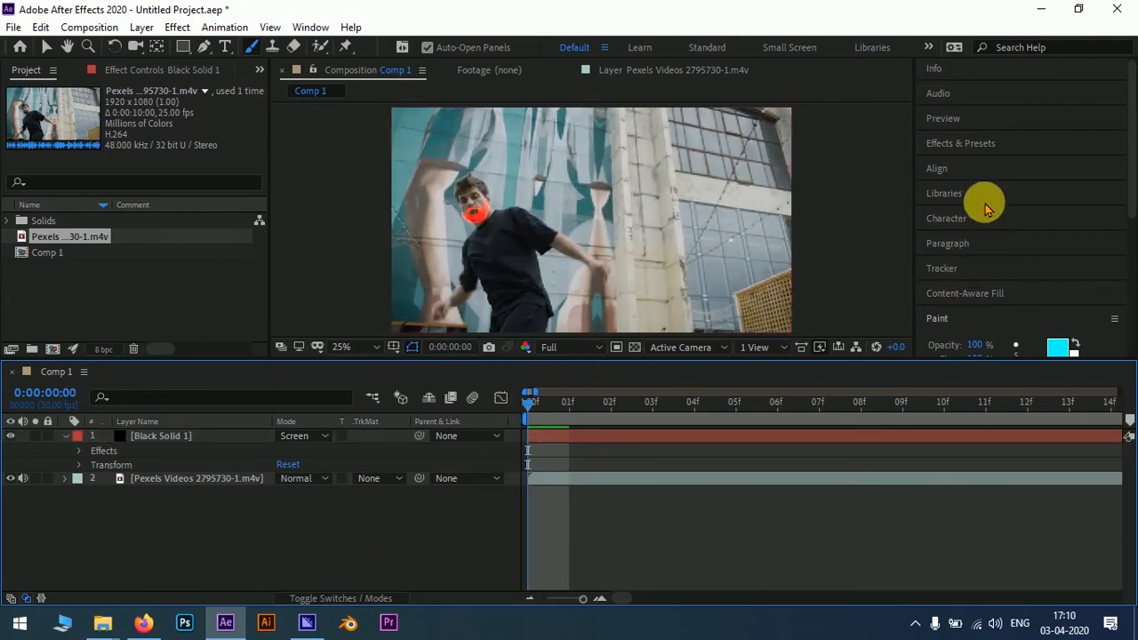
# - Search the effects for "glow", apply the Stylize Glow effect to Black Solid 1, and switch to the Selection tool
pyautogui.click(967, 143)
pyautogui.click(965, 164)
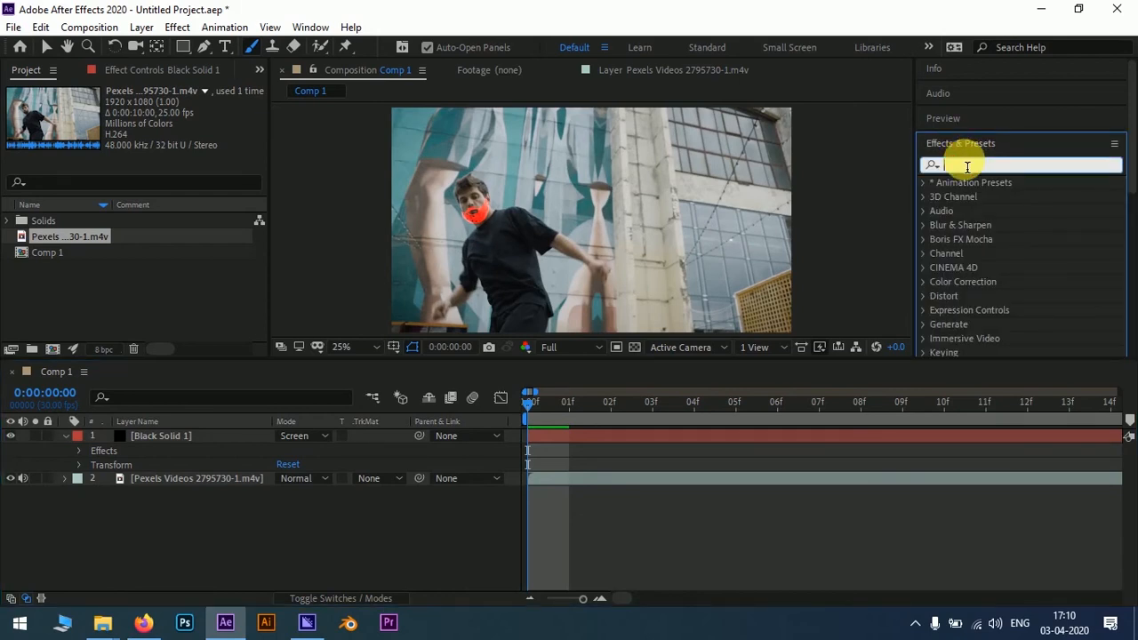
pyautogui.write('glow')
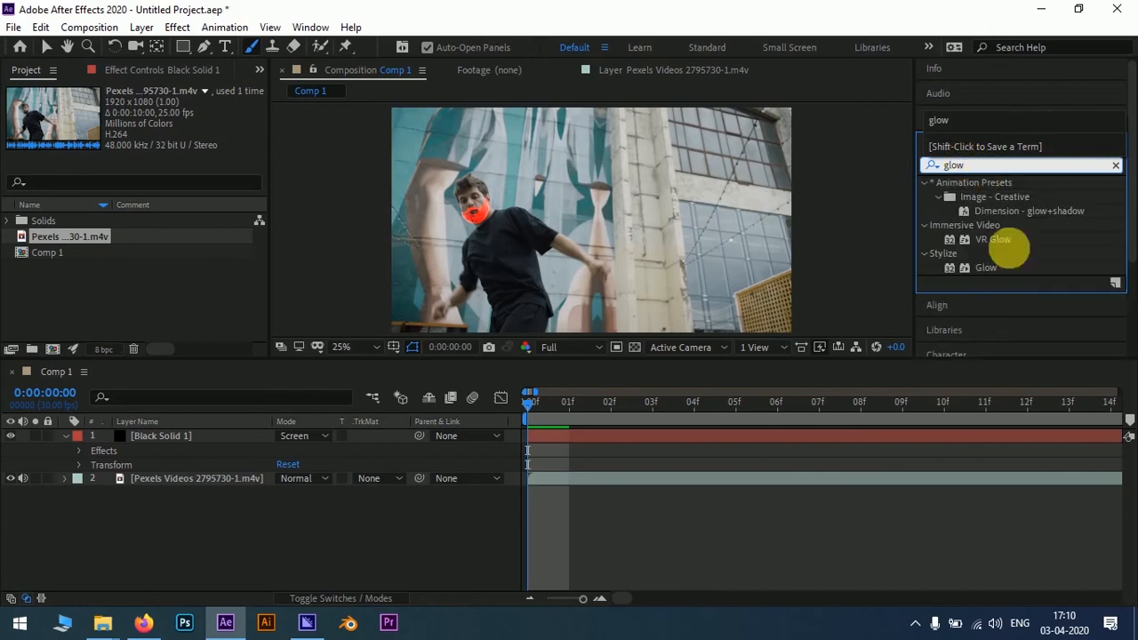
pyautogui.click(977, 270)
pyautogui.moveTo(984, 276); pyautogui.dragTo(180, 444)
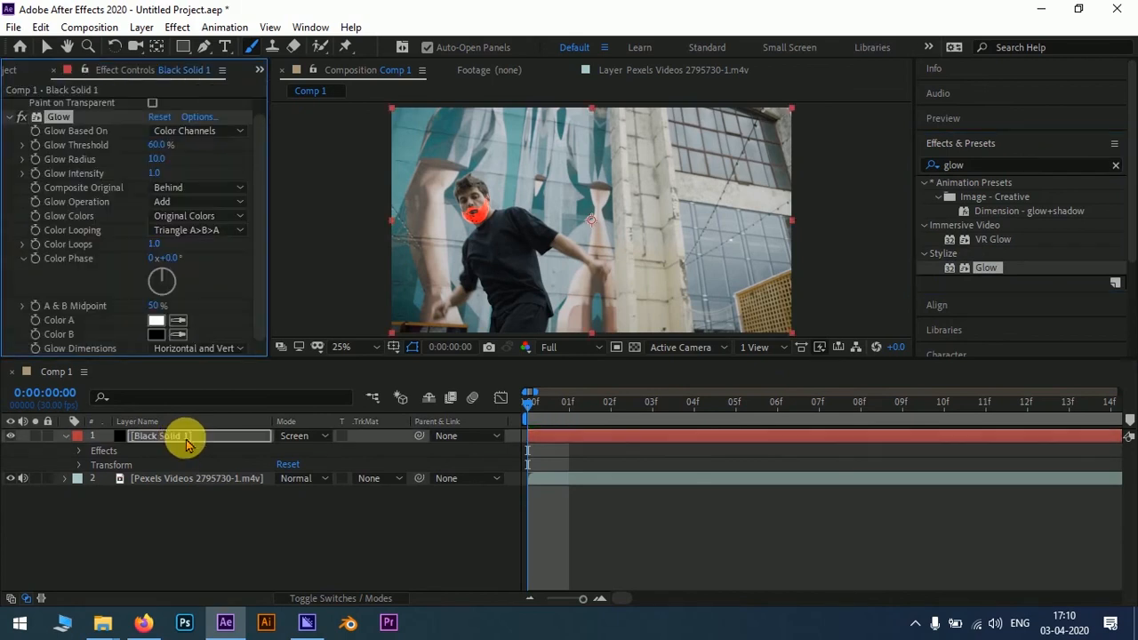
pyautogui.press('v')
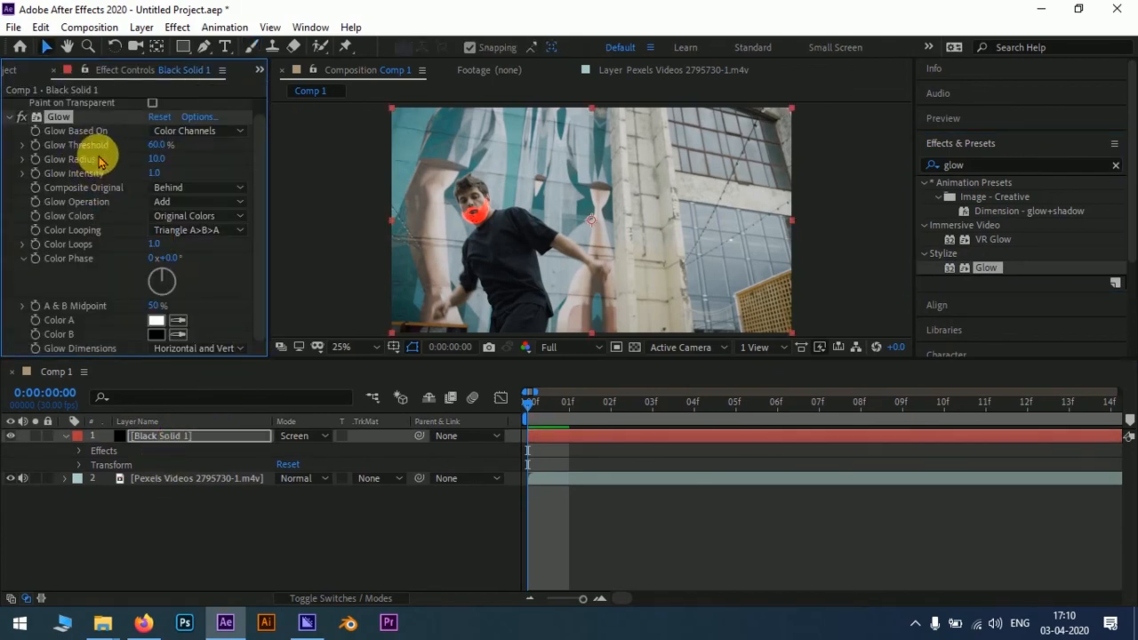
# - Try a Glow Threshold of 50% and a Glow Radius of 20 on the black solid
pyautogui.click(157, 145)
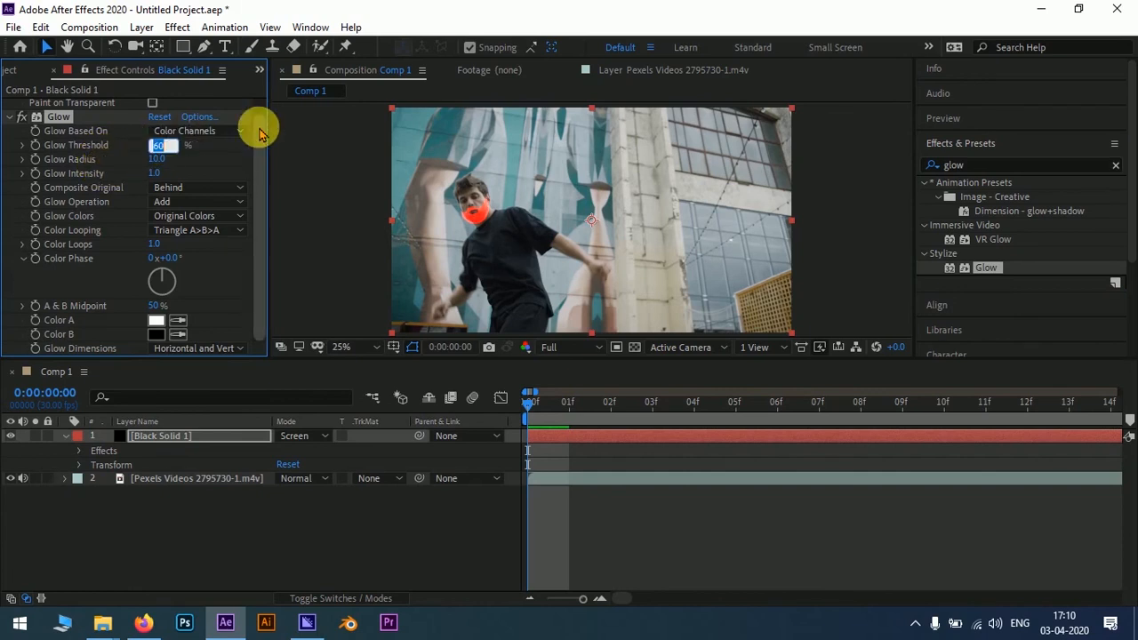
pyautogui.write('50')
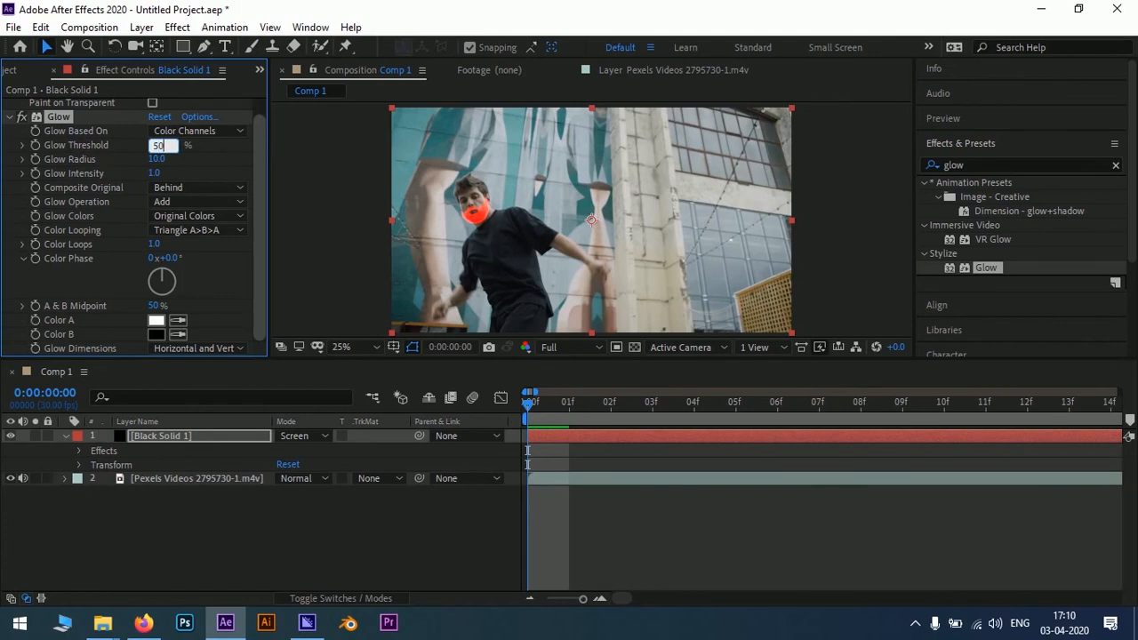
pyautogui.click(255, 129)
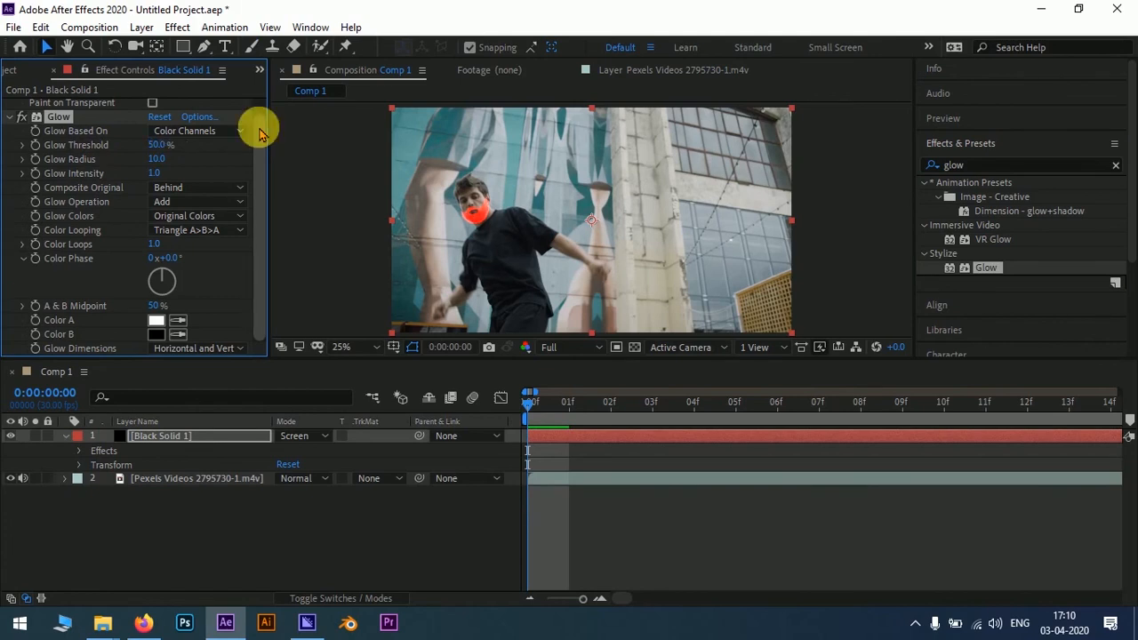
pyautogui.click(158, 159)
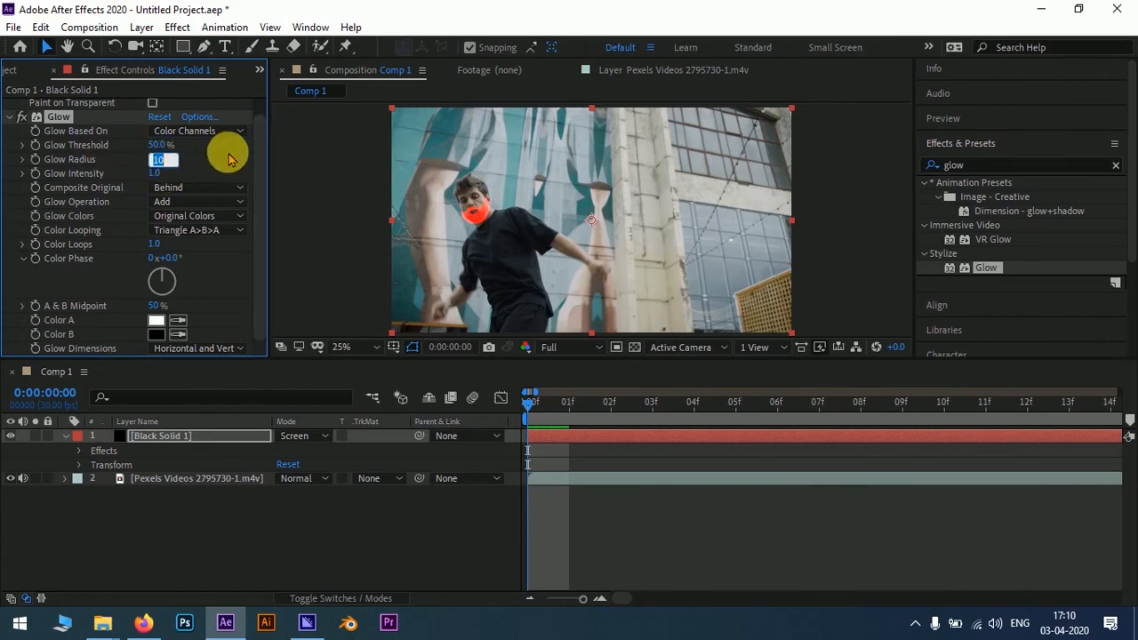
pyautogui.write('200')
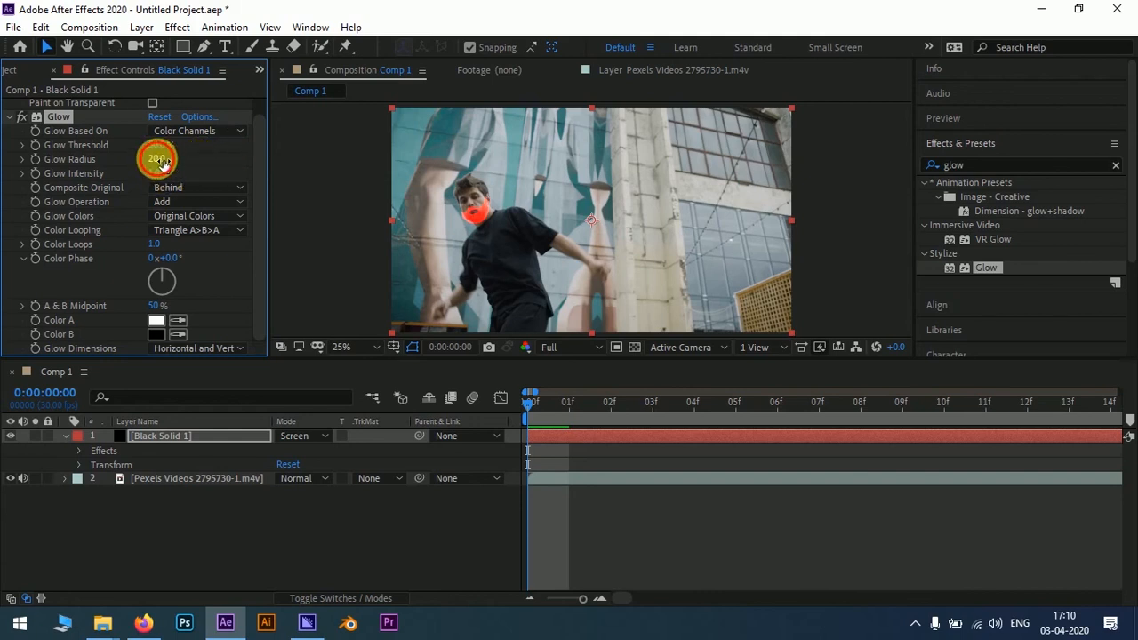
# - Set the black solid's Glow Radius to 50 and Glow Threshold to 80%, and inspect the beard at 100%
pyautogui.moveTo(162, 160); pyautogui.dragTo(189, 161)
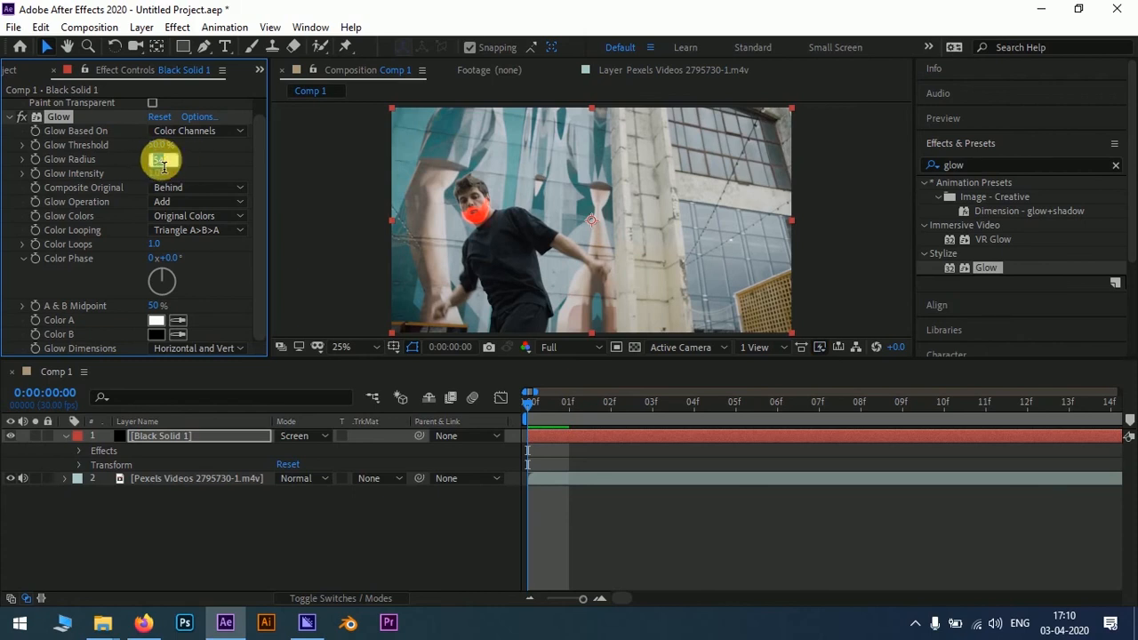
pyautogui.write('50')
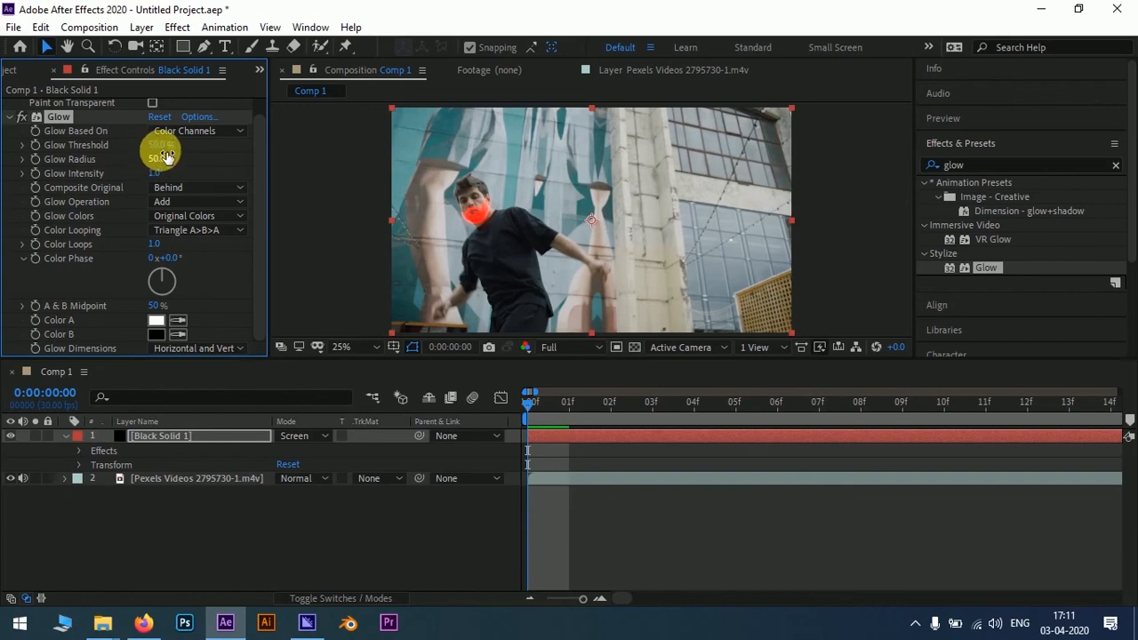
pyautogui.write('80')
pyautogui.press('Return')
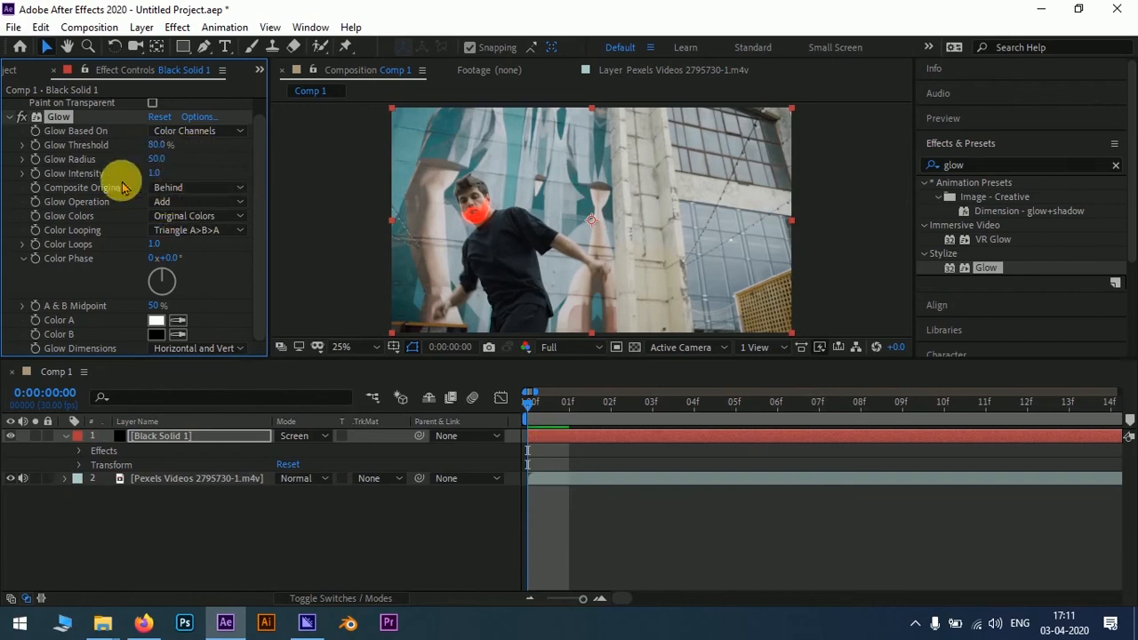
pyautogui.scroll(4, 488, 218)
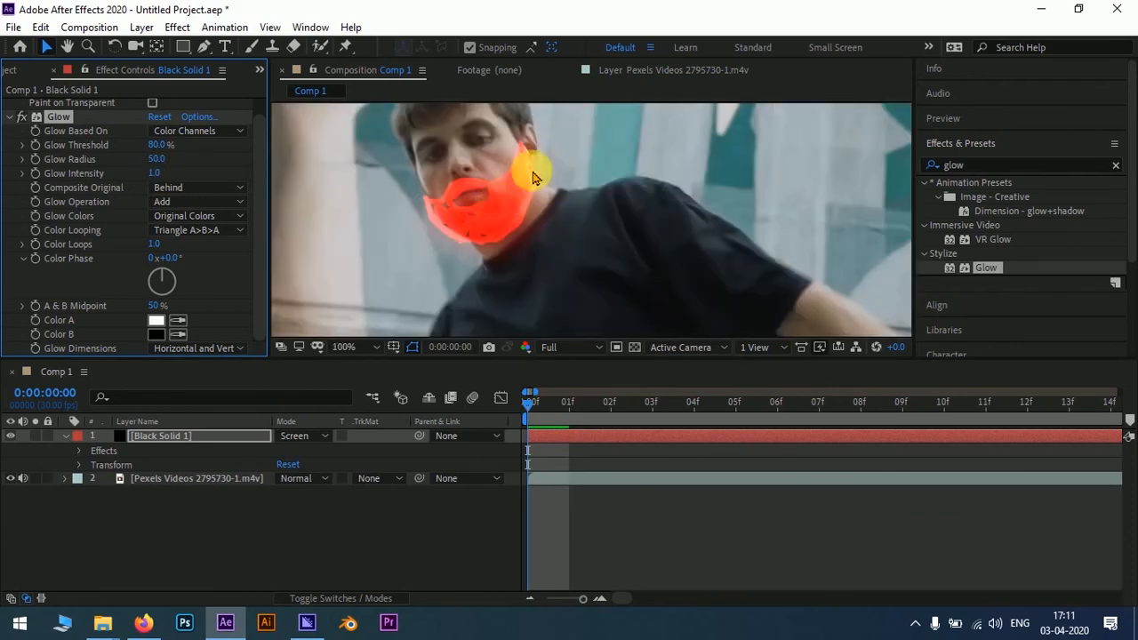
# - Preview the opening frames at Third resolution and examine the beard's glow both at 100% and in the whole frame
pyautogui.scroll(-4, 504, 216)
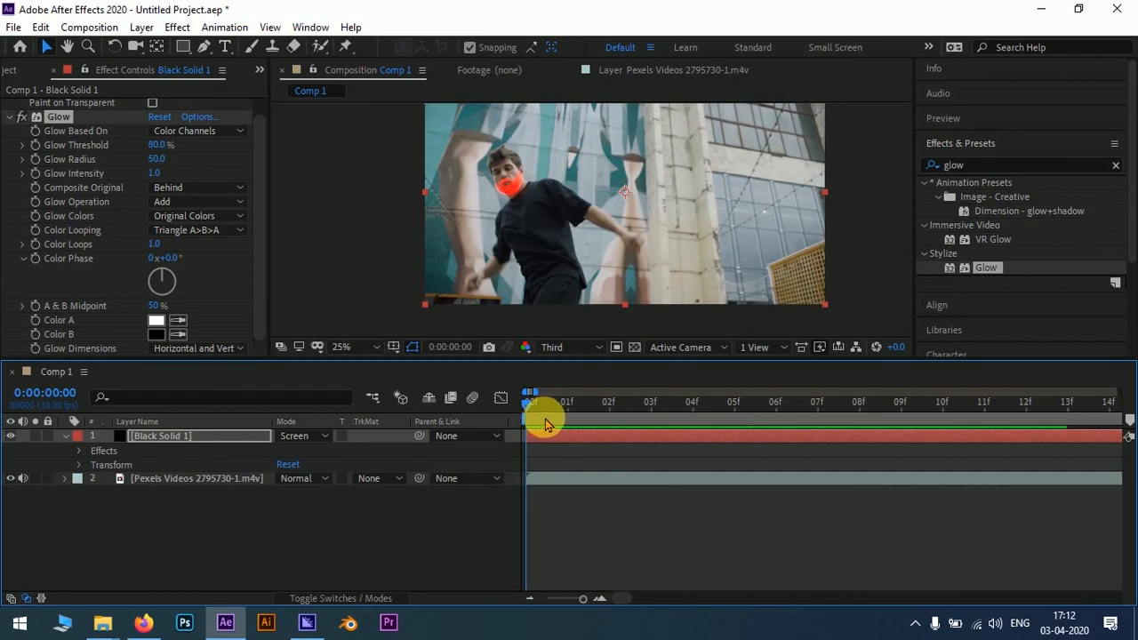
pyautogui.moveTo(546, 421); pyautogui.dragTo(539, 426)
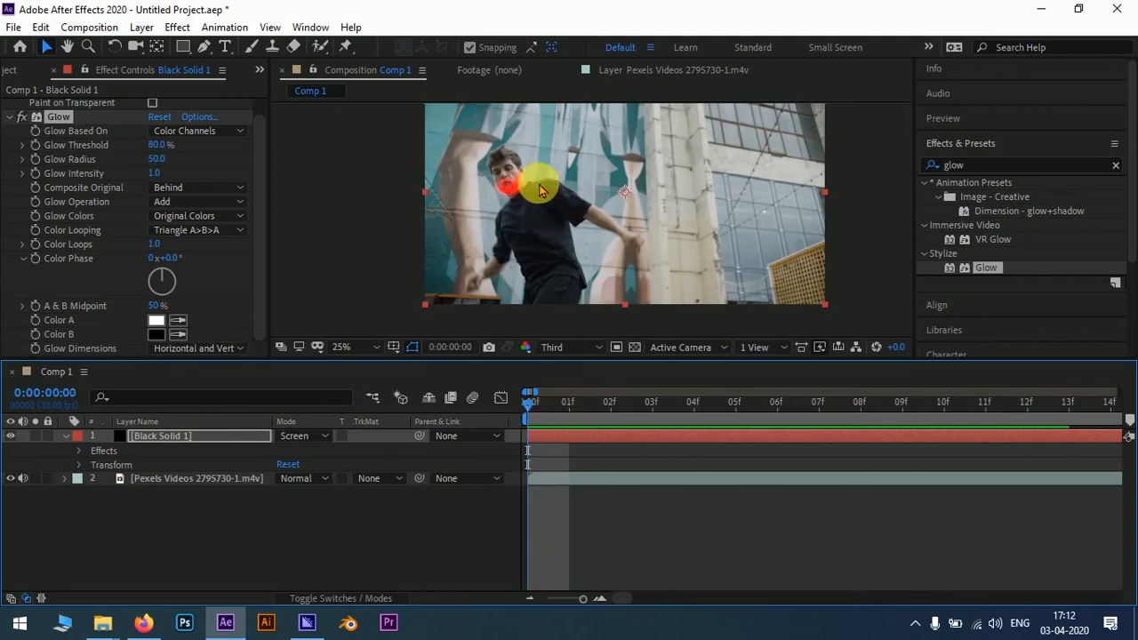
pyautogui.scroll(2, 520, 182)
pyautogui.scroll(2, 525, 187)
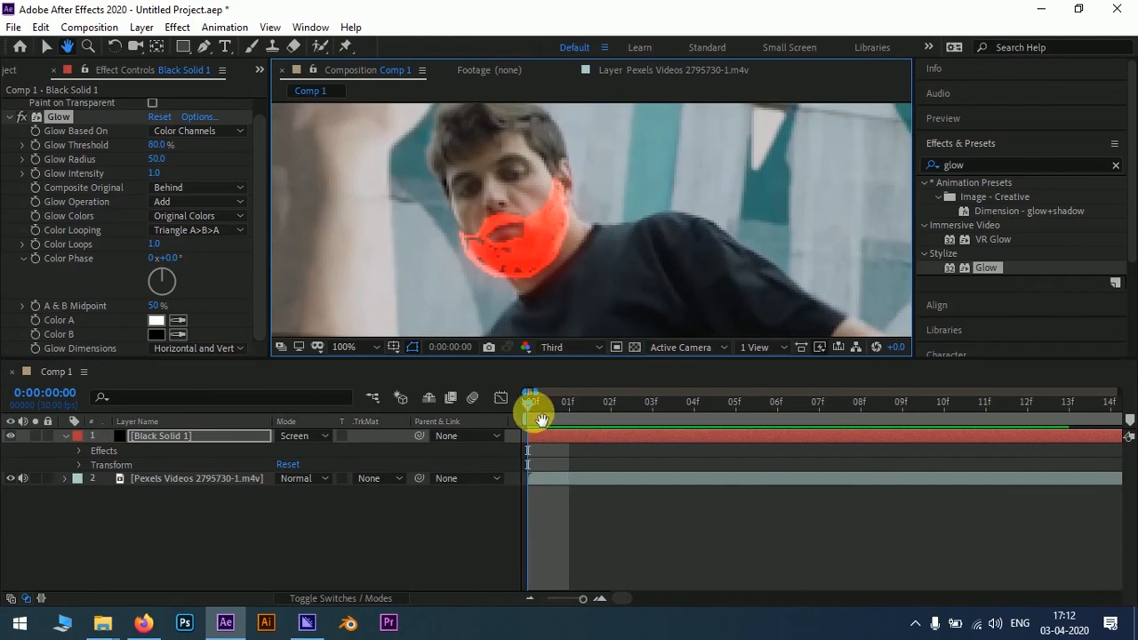
pyautogui.moveTo(541, 420); pyautogui.dragTo(533, 465)
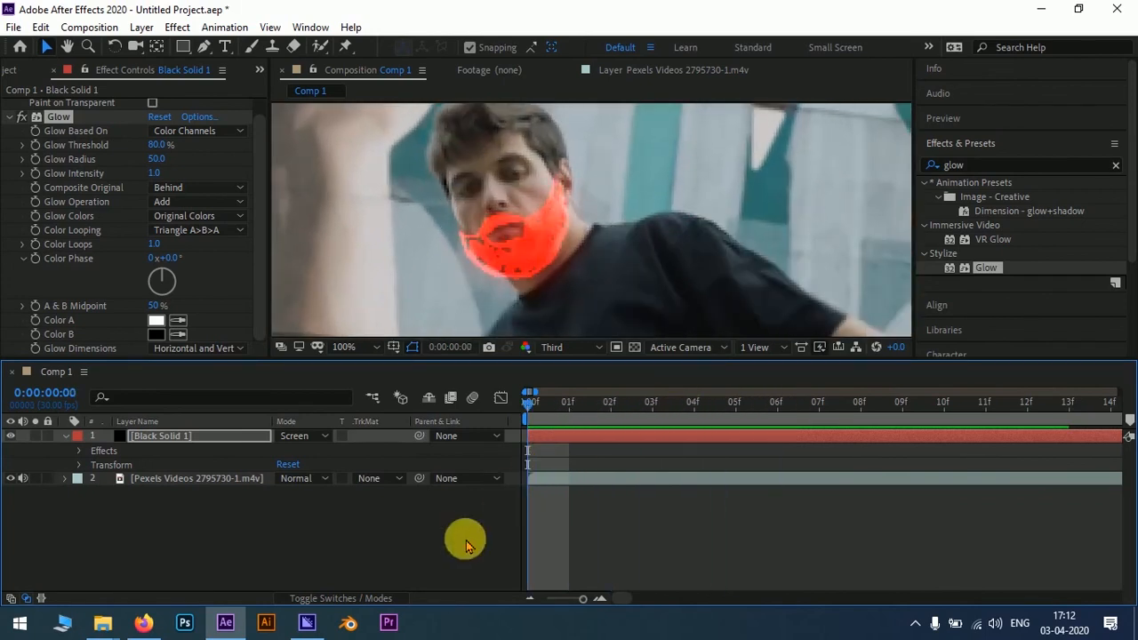
pyautogui.scroll(-4, 663, 229)
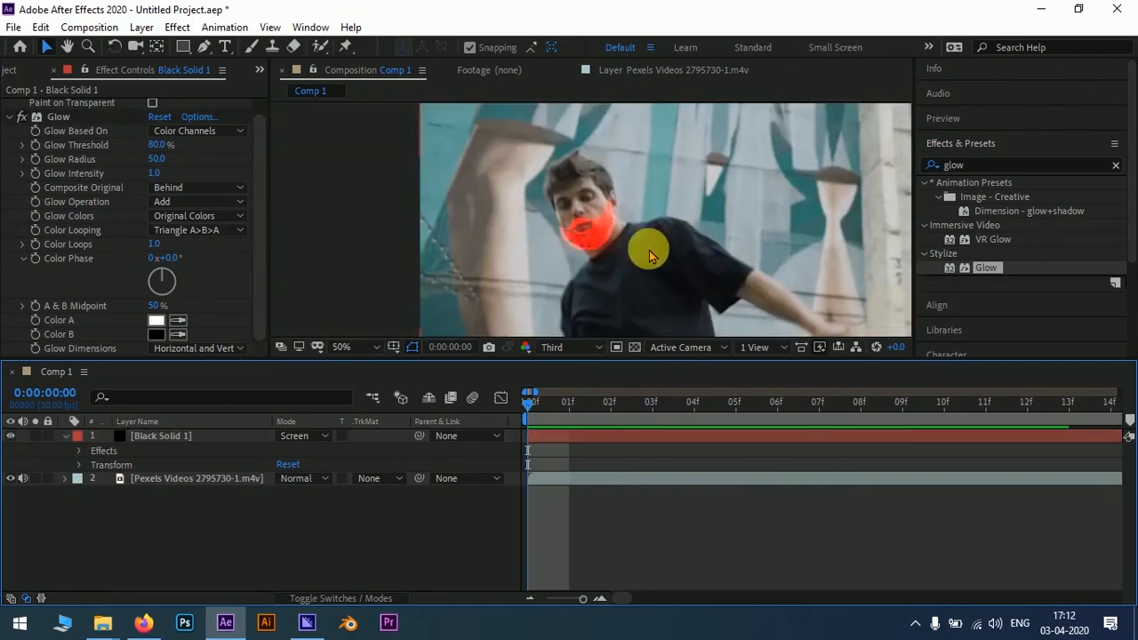
pyautogui.moveTo(582, 233); pyautogui.dragTo(559, 220)
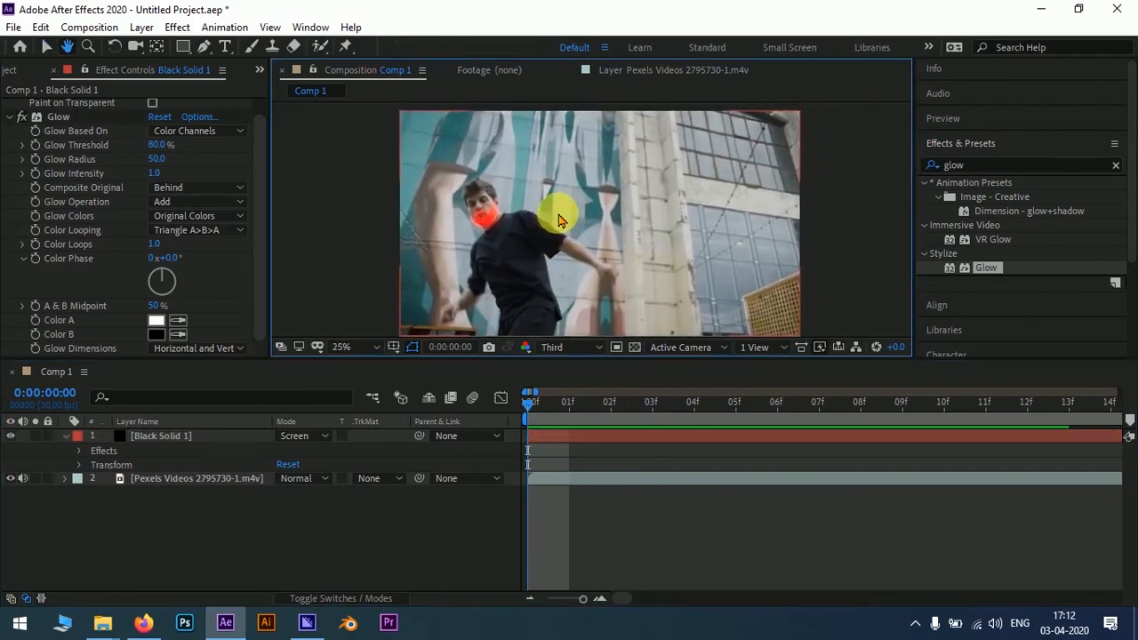